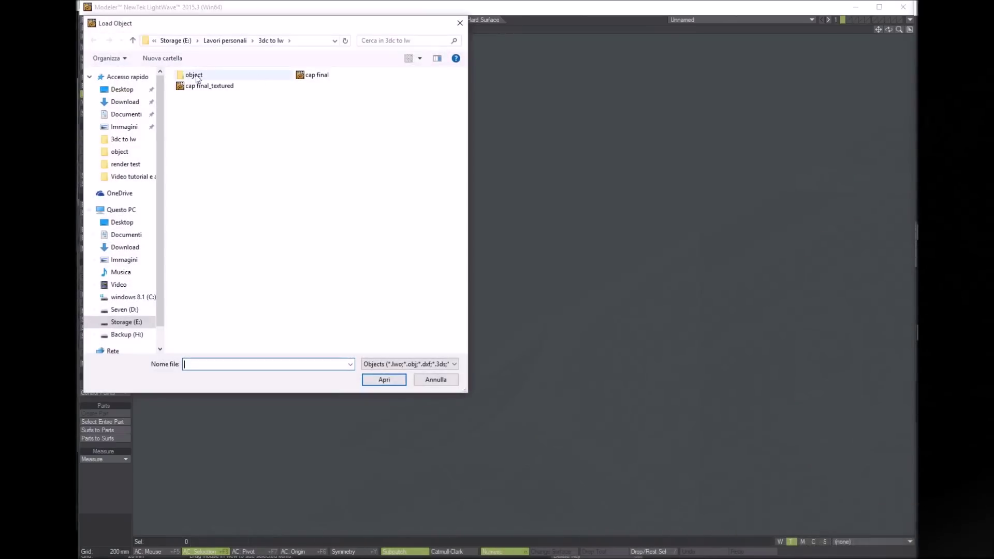
Load the cap final_textured object and convert its polygons to subpatches.
click(207, 87)
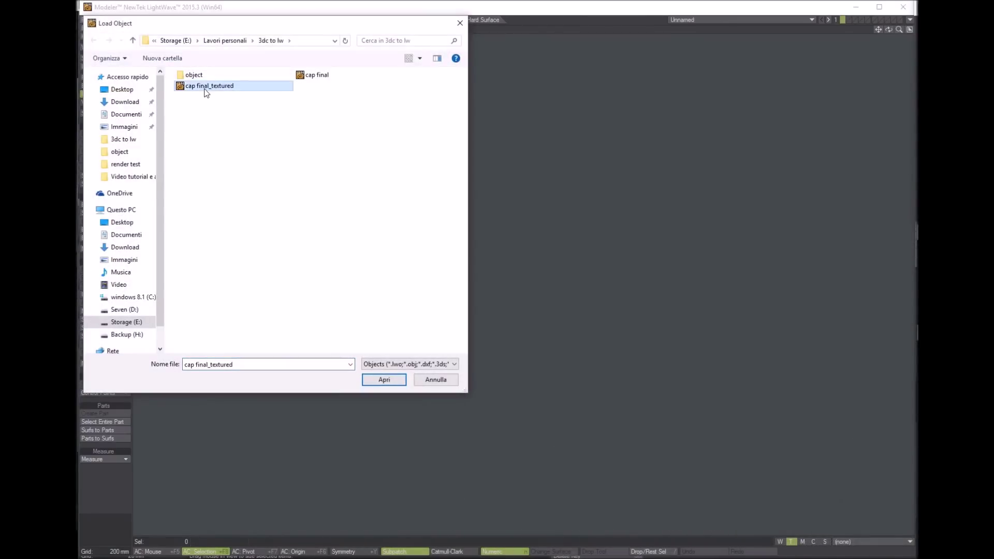
click(384, 380)
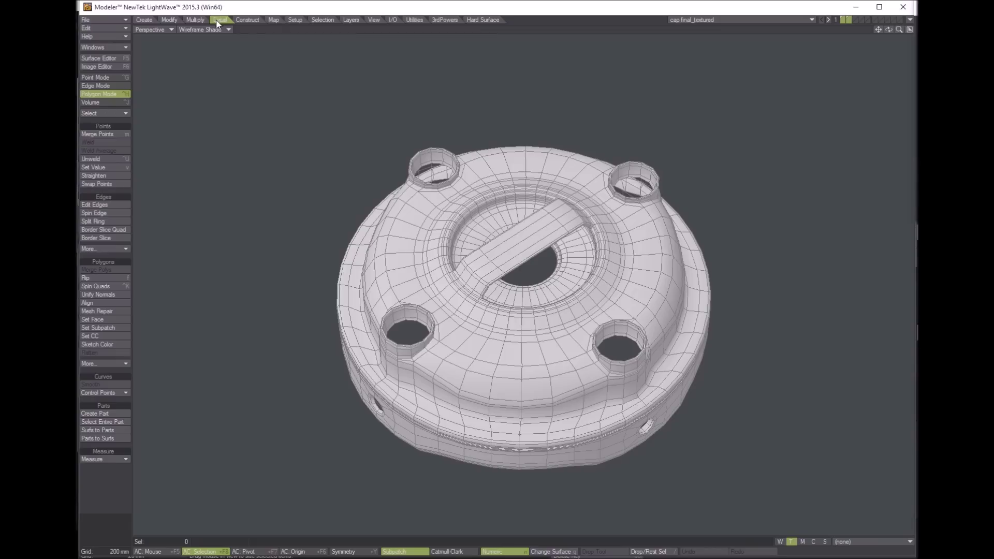
click(108, 327)
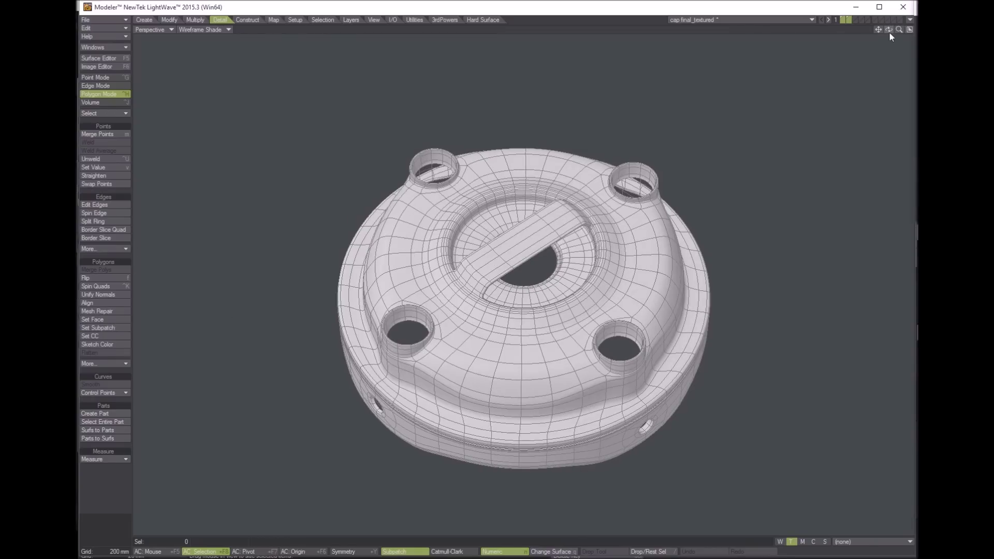
drag(889, 32, 589, 33)
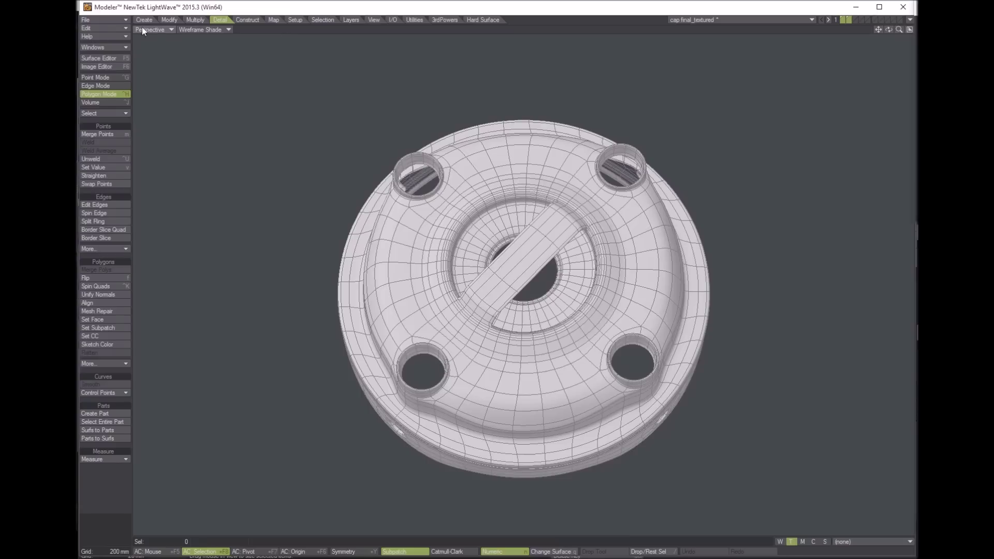
Save the subpatched cap as cap final_textured, overwriting the existing file.
click(115, 19)
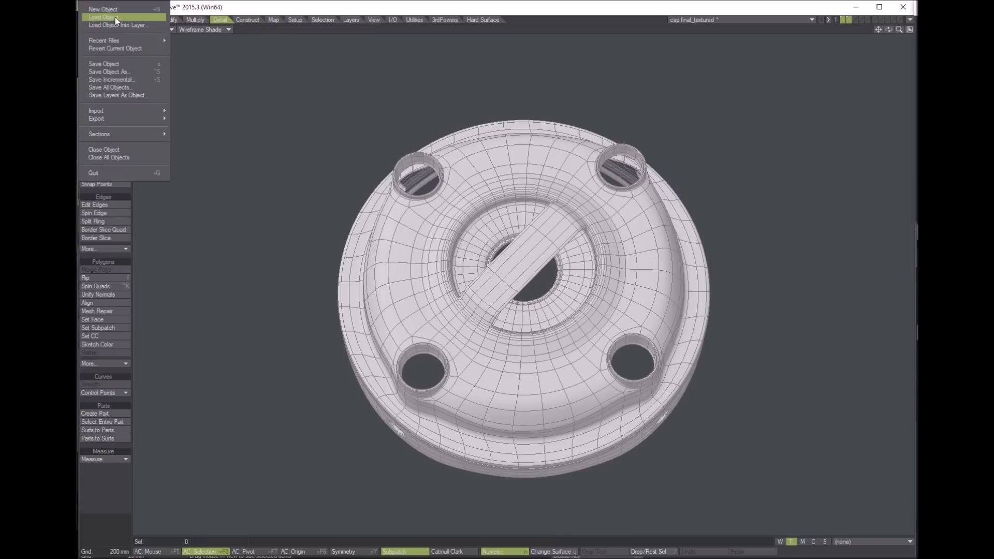
click(115, 72)
click(194, 87)
click(386, 383)
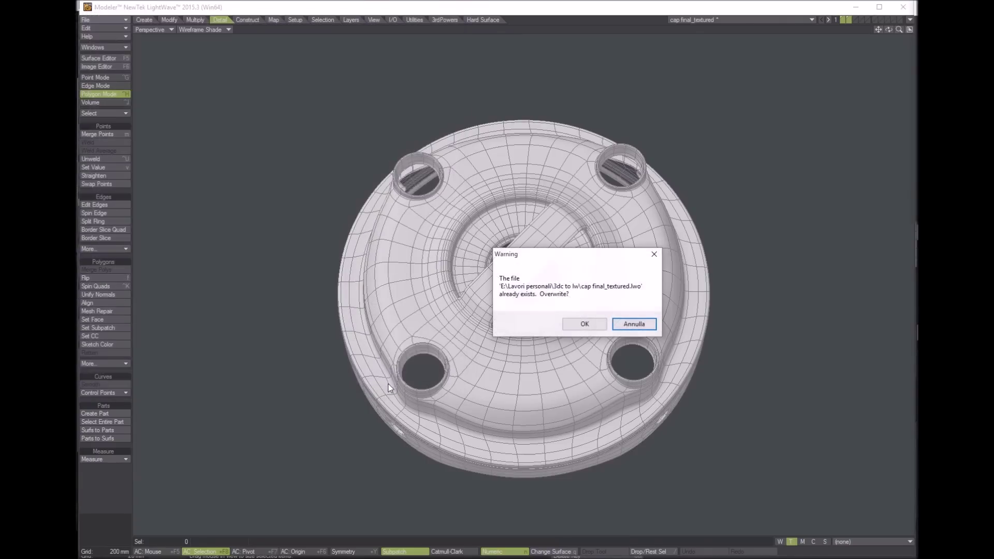
click(583, 324)
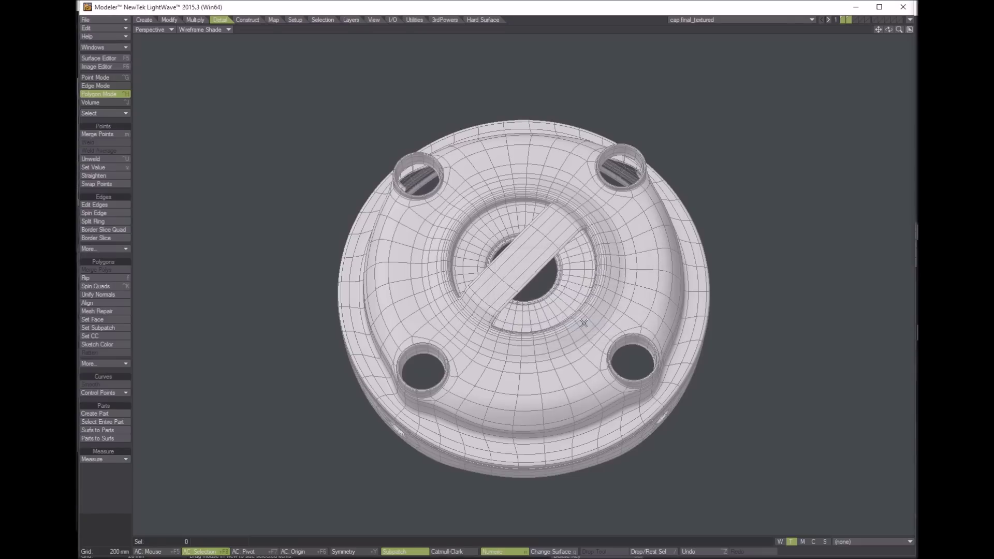
Switch to LightWave Layout and load the cap final_textured object into the set scene.
click(855, 8)
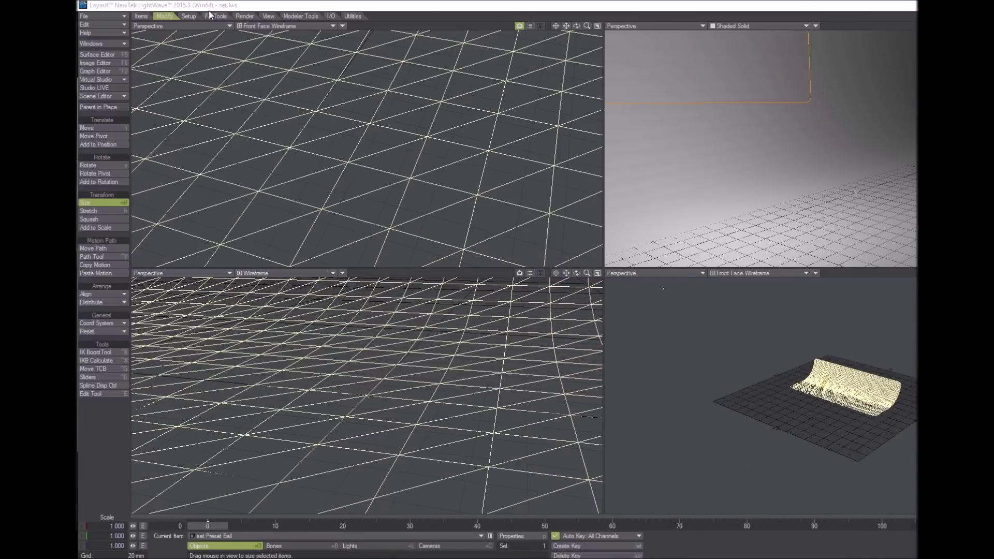
click(258, 9)
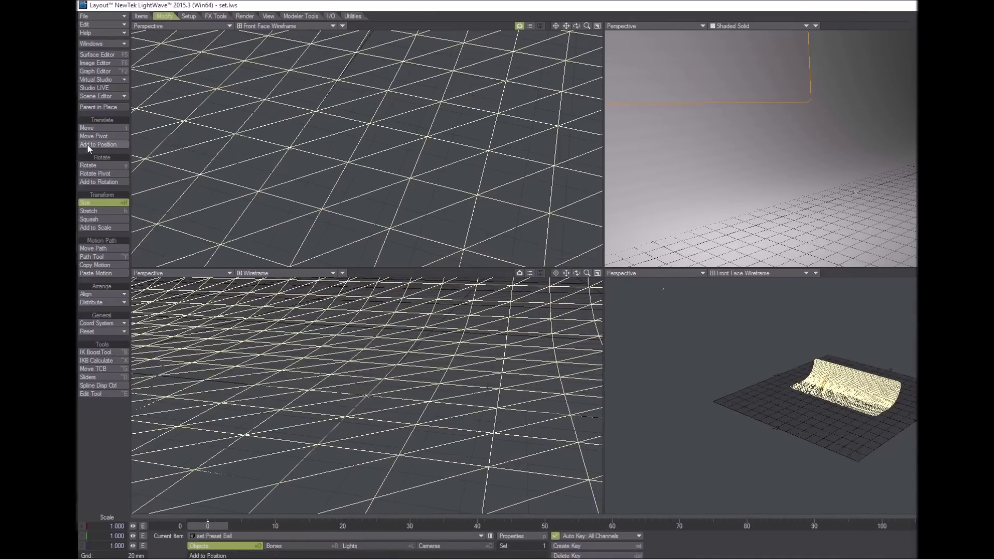
click(141, 16)
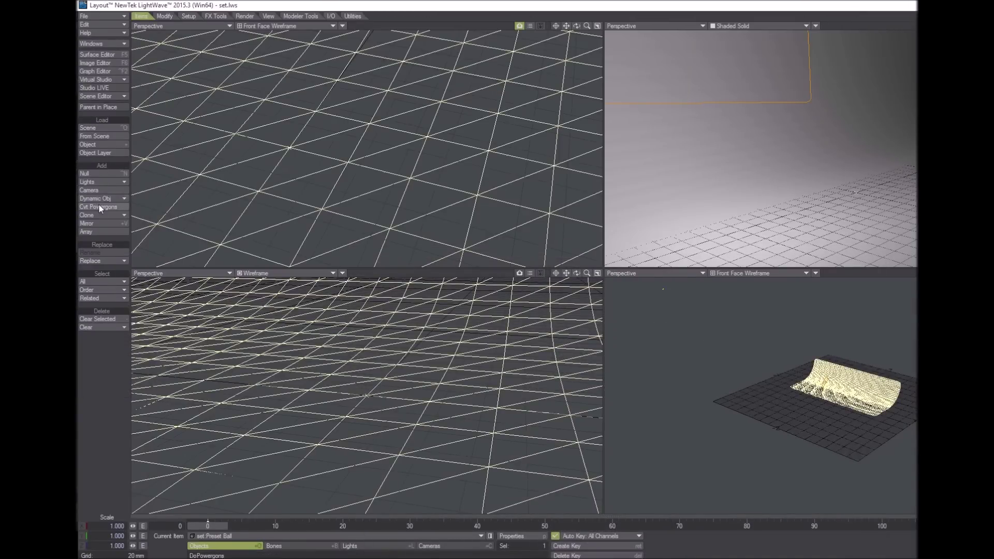
click(96, 145)
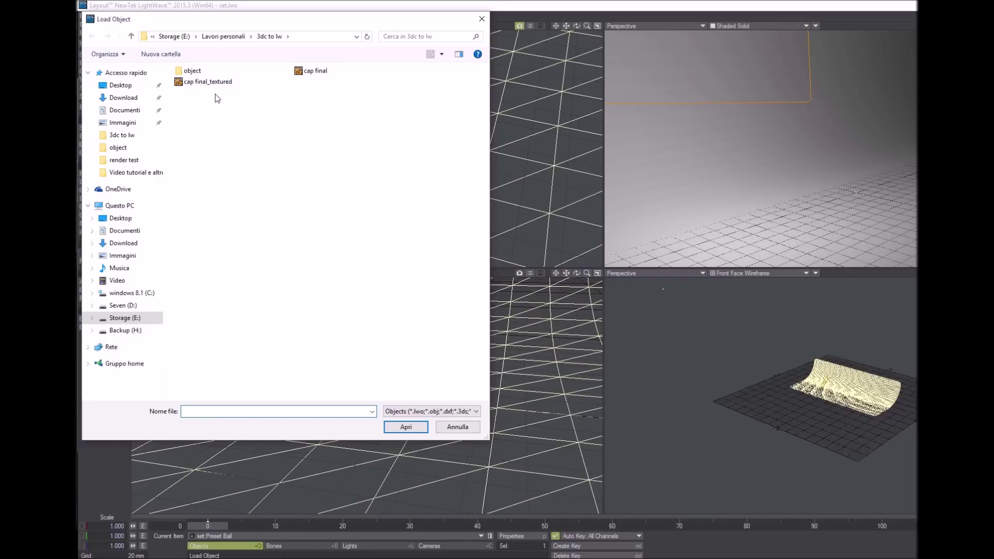
click(209, 83)
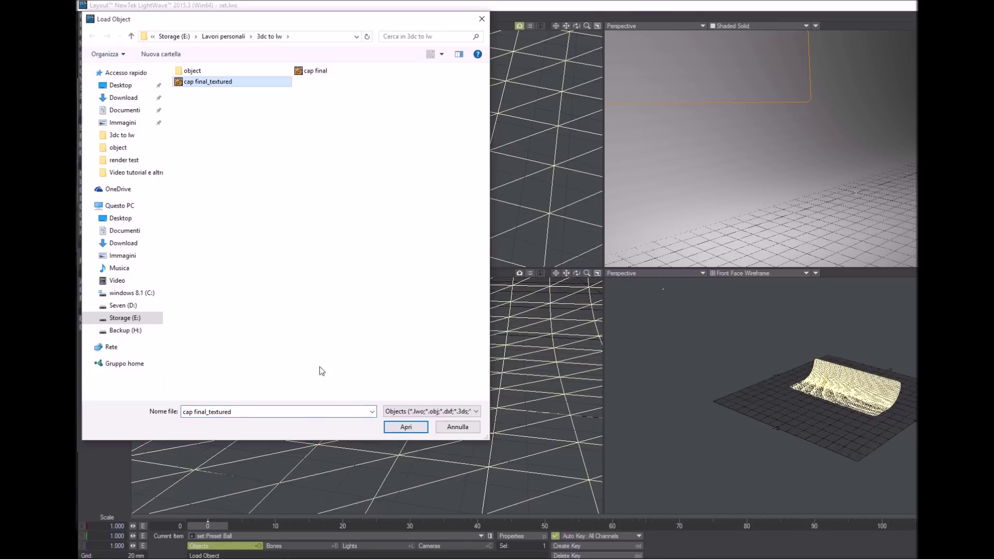
click(396, 427)
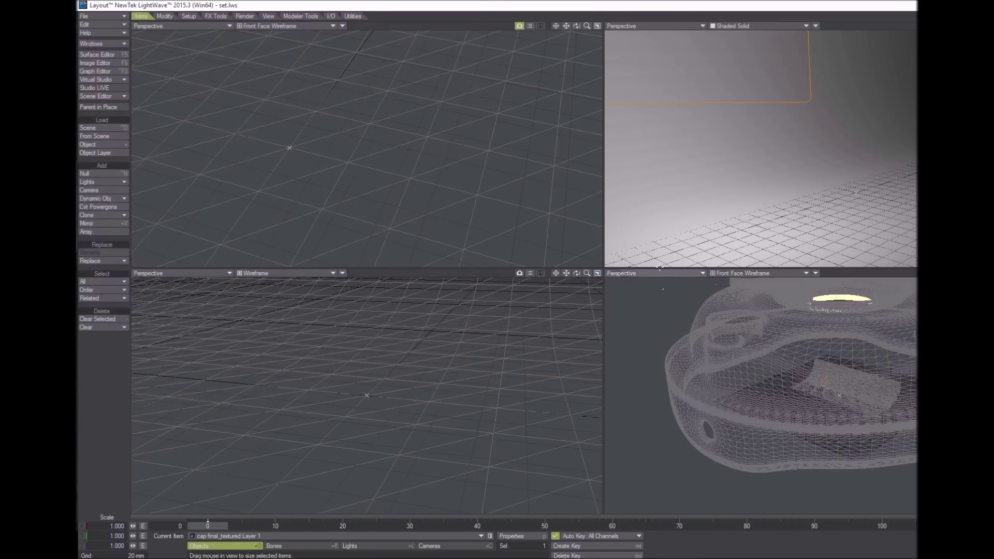
In the Scene Editor, parent cap final_textured Layer 1 to Layer 0 and select Layer 0.
click(95, 96)
click(104, 96)
click(487, 222)
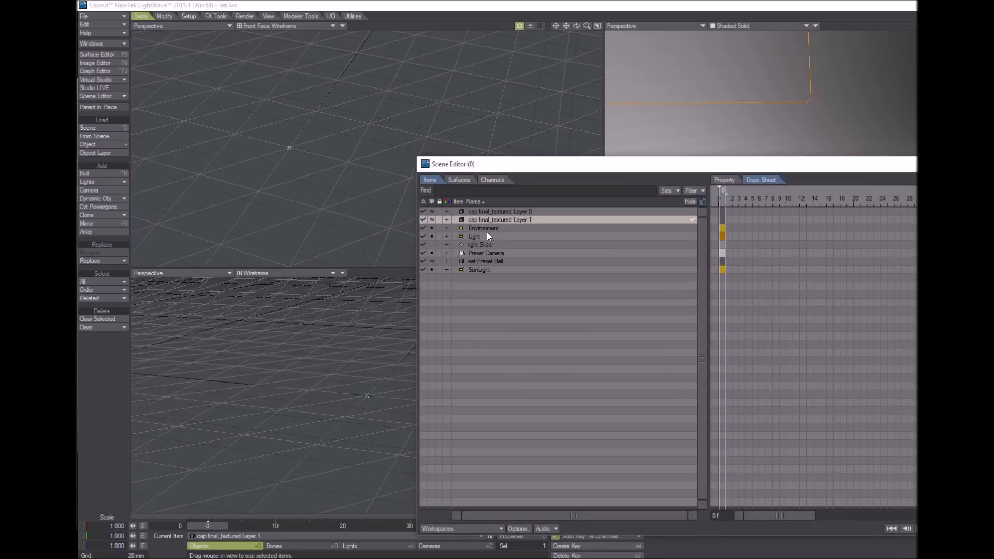
drag(469, 219, 468, 213)
click(471, 212)
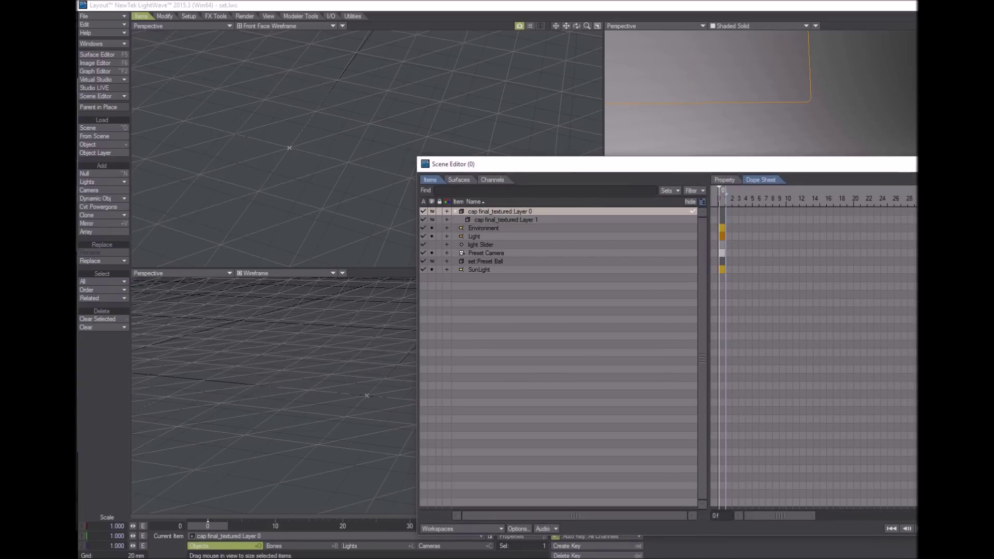
key(alt+F4)
Scale cap final_textured Layer 0 uniformly down to 0.016.
click(164, 16)
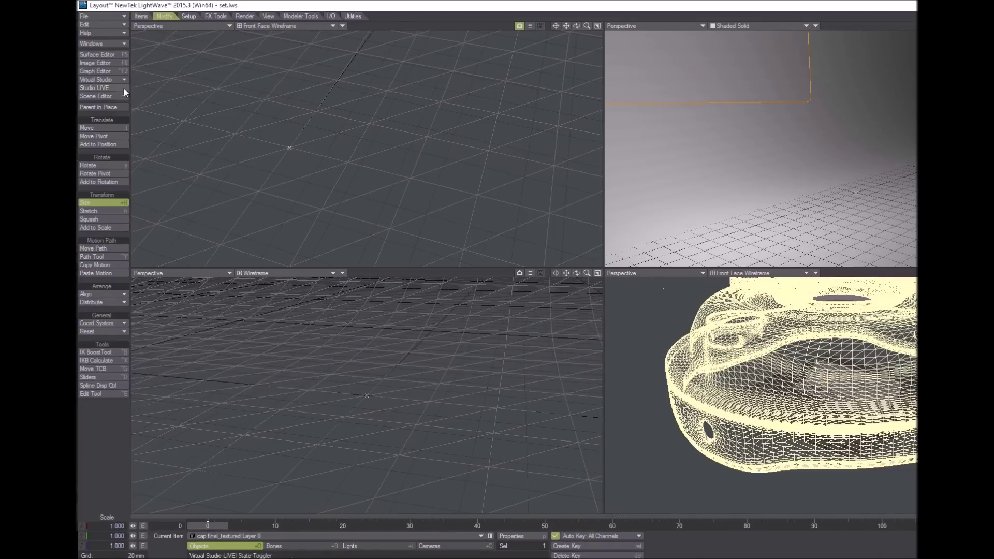
drag(761, 394, 634, 394)
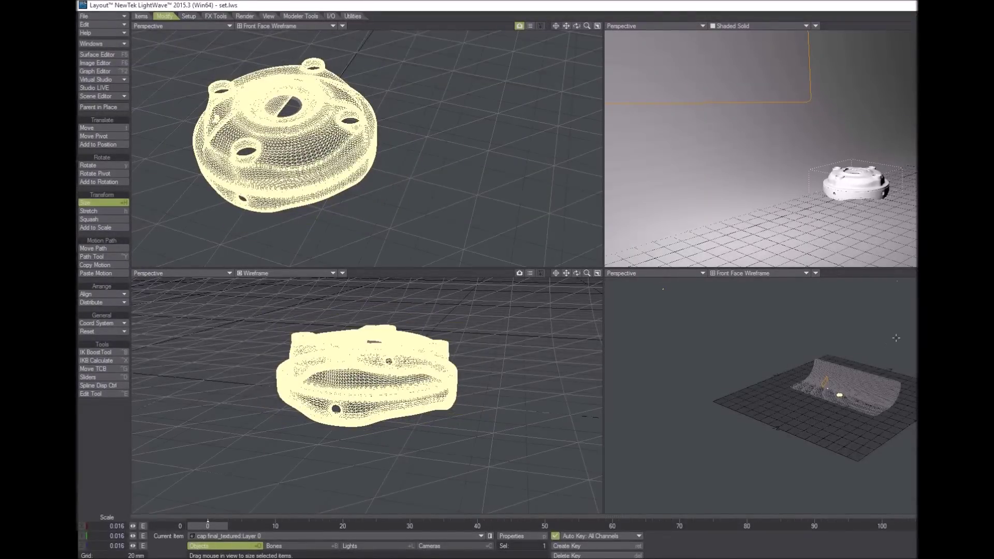
Set the close-up perspective view of the cap to Shaded Solid with darker viewport shading.
click(266, 26)
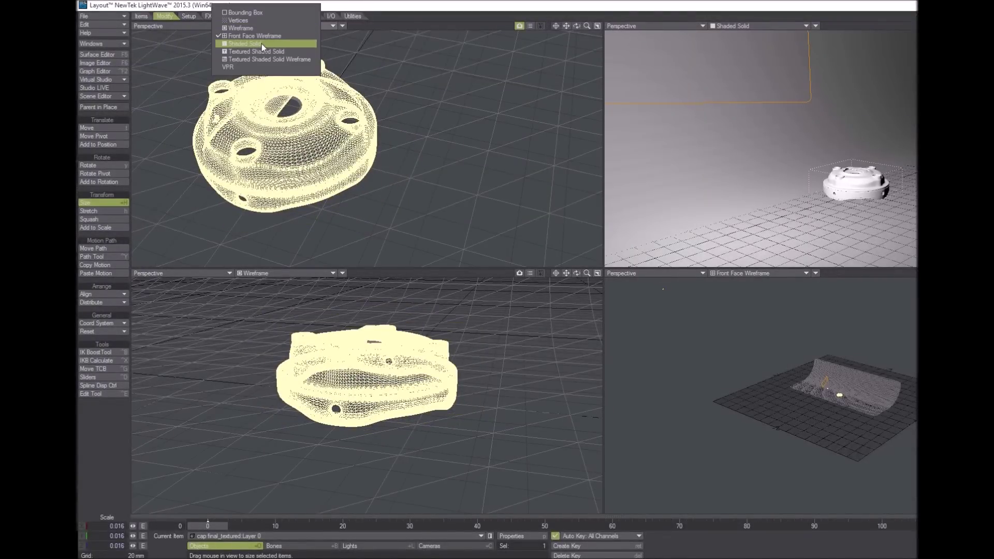
click(262, 45)
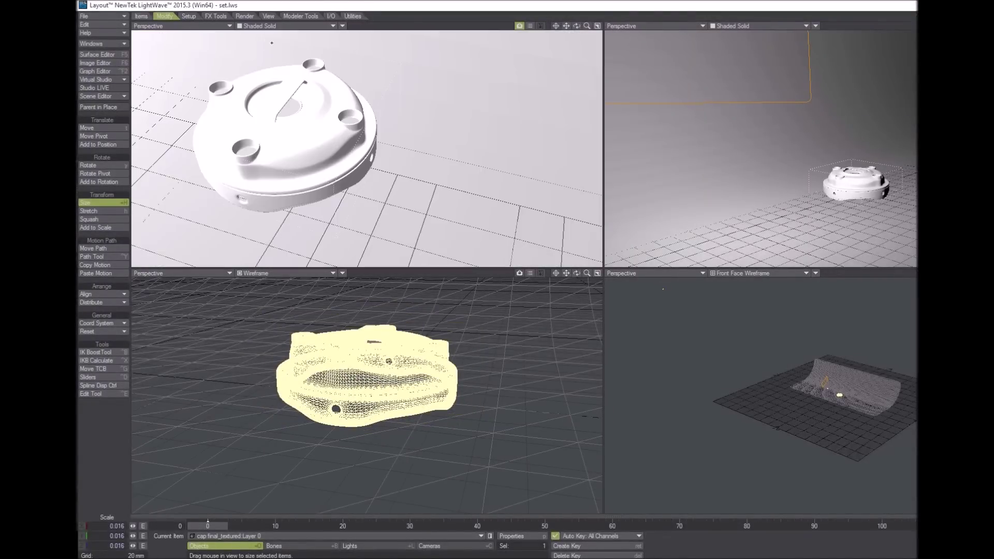
click(342, 26)
click(326, 78)
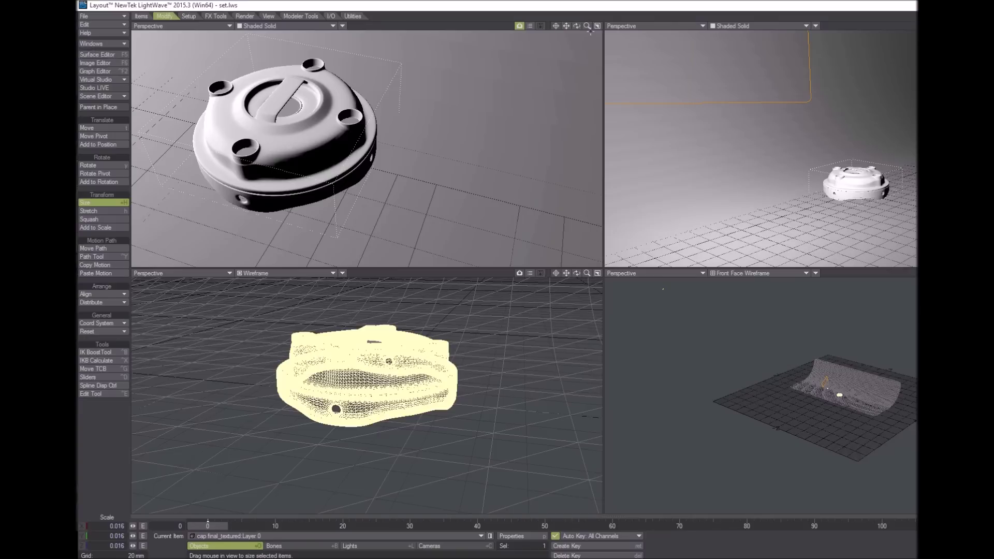
drag(569, 26, 578, 32)
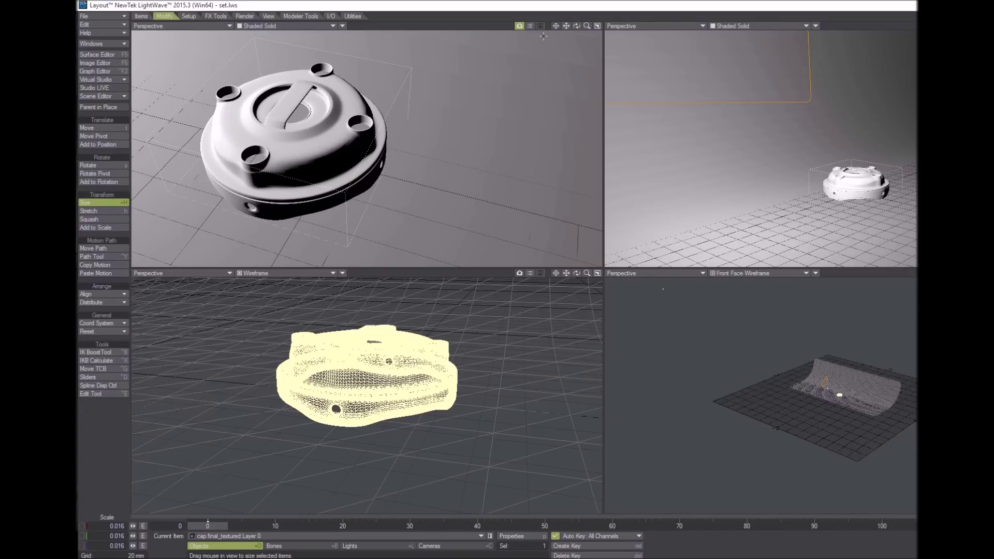
Remove the color texture from the cap's PtexMtl0 surface in the Surface Editor.
click(97, 55)
drag(827, 54, 641, 52)
click(528, 101)
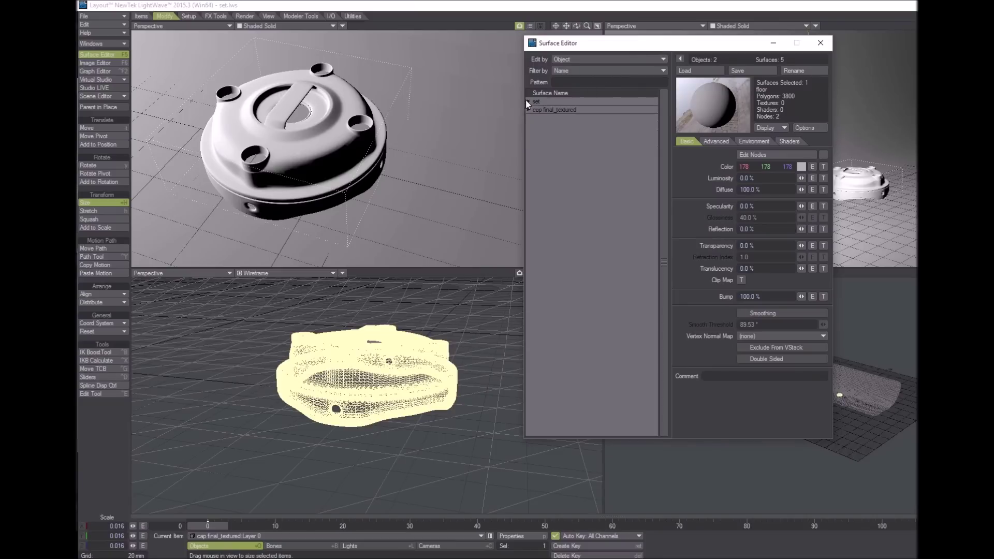
click(527, 110)
click(547, 118)
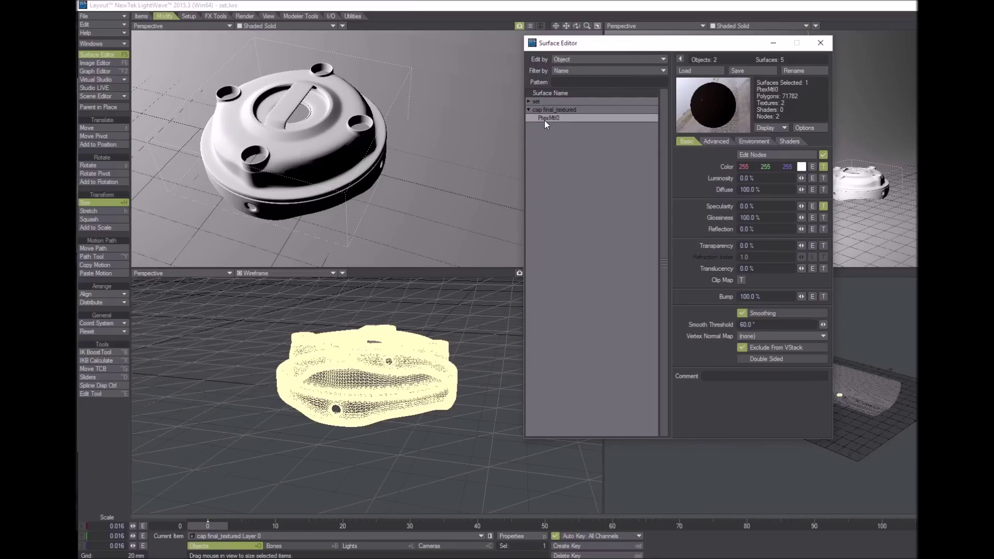
click(823, 166)
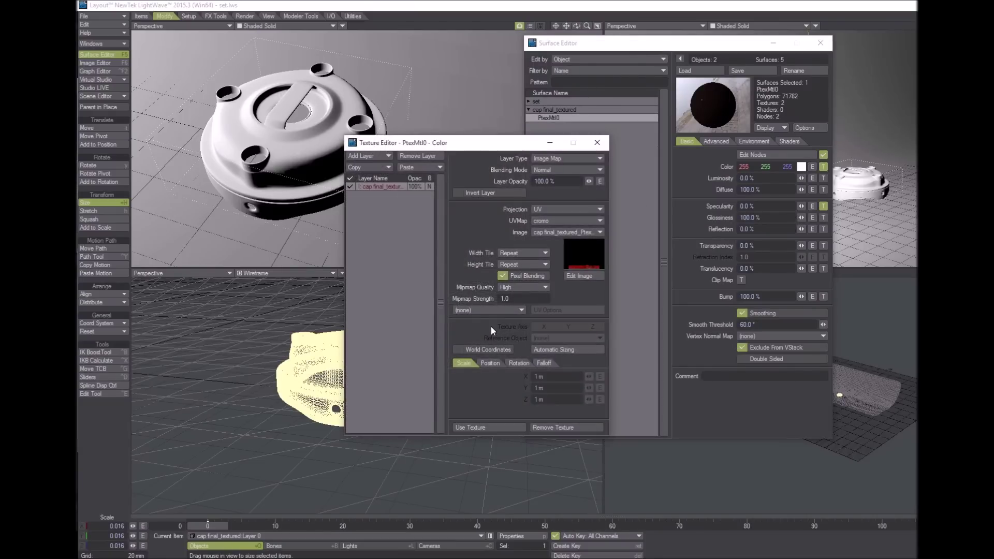
click(553, 427)
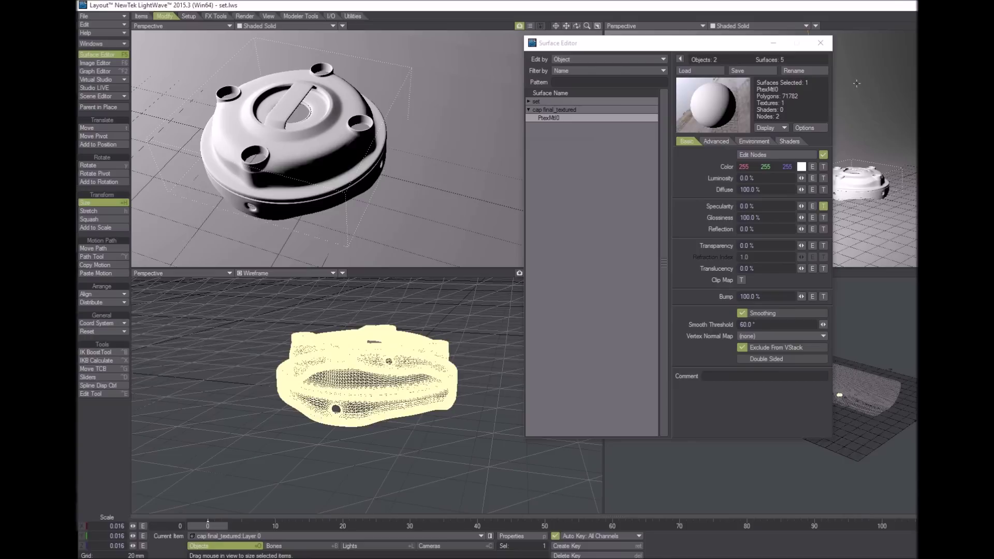
Remove the specularity texture from the PtexMtl0 surface.
drag(694, 46, 545, 39)
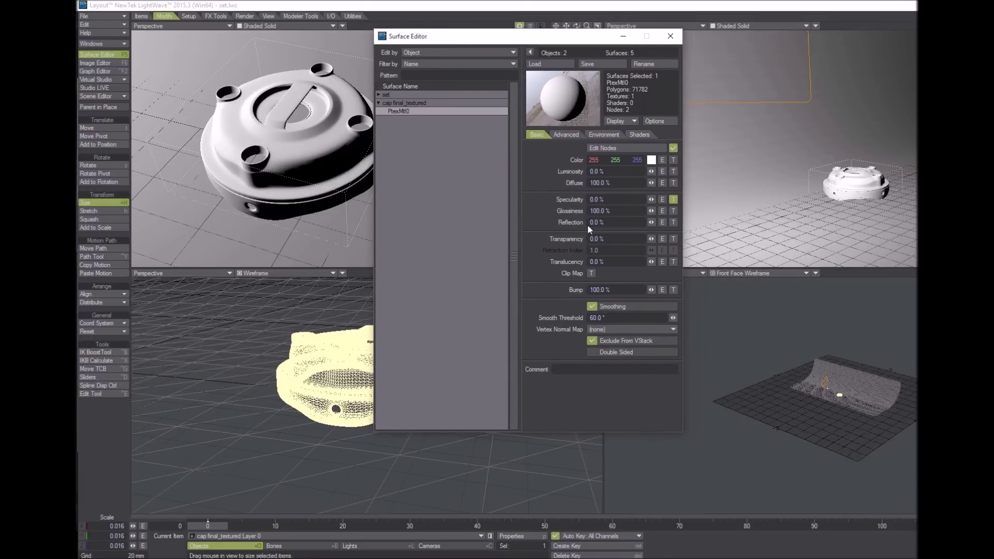
click(673, 199)
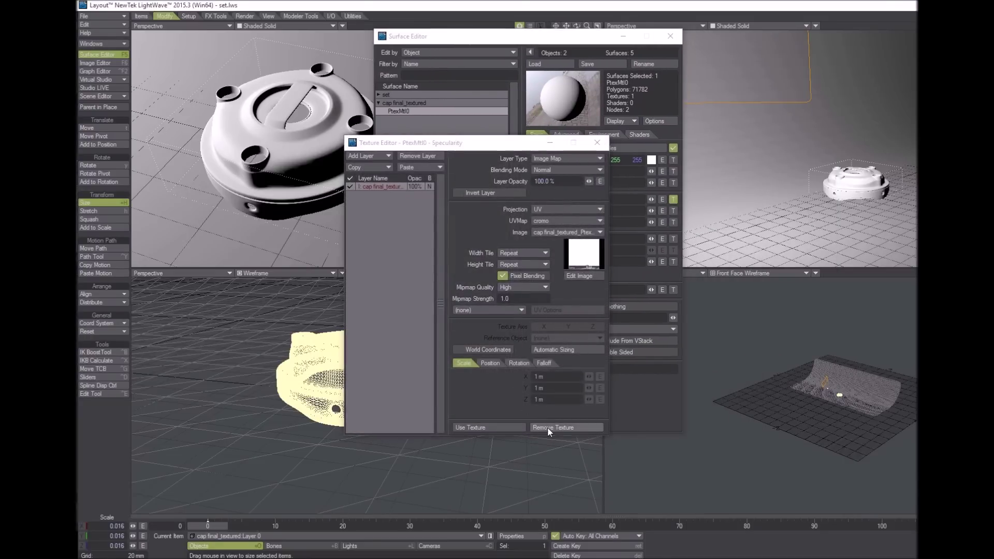
click(549, 428)
Open the Node Editor for PtexMtl0, close the Surface Editor, and move the Input node out of the visible workspace.
drag(588, 38, 577, 37)
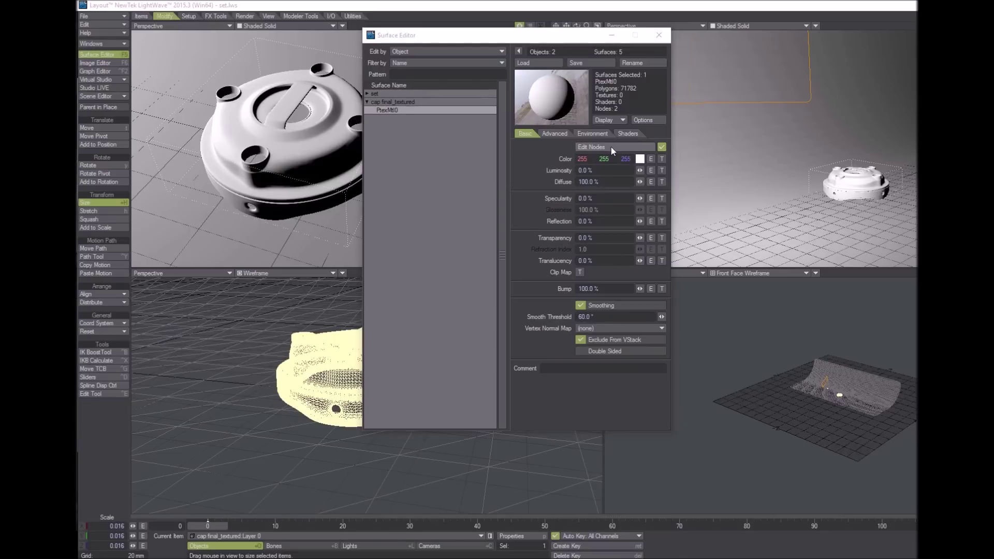
click(612, 148)
drag(908, 36, 692, 82)
click(659, 36)
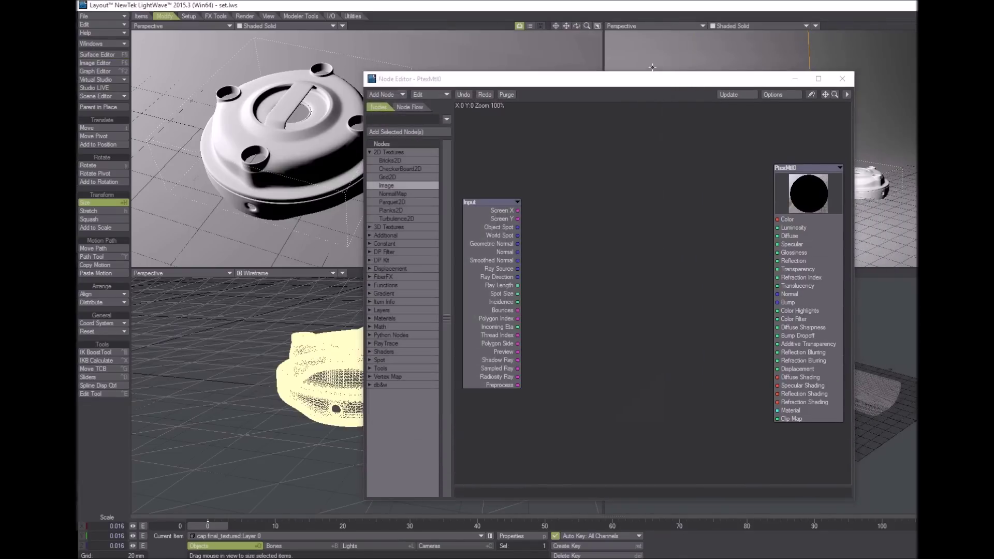
drag(656, 80, 640, 32)
drag(771, 121, 711, 104)
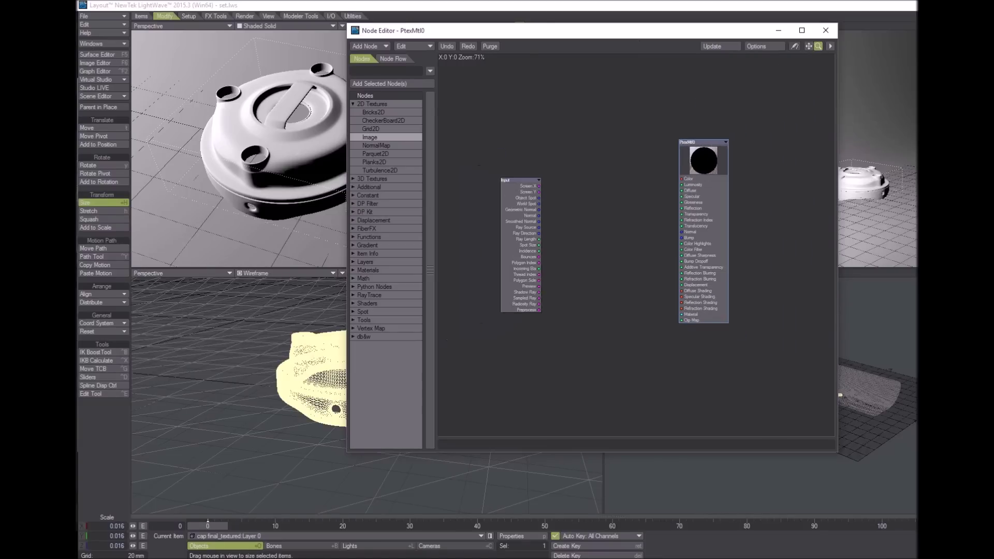
drag(662, 38, 677, 35)
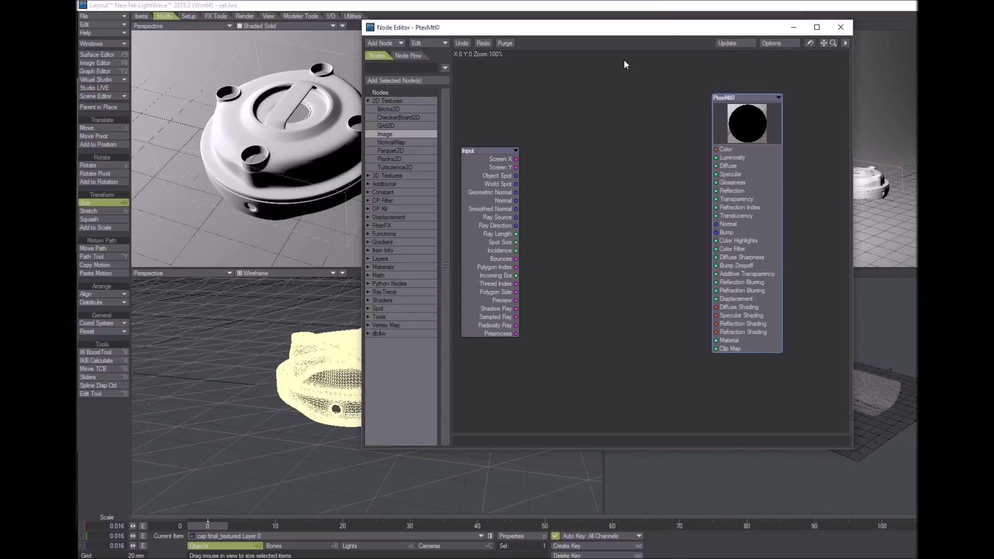
drag(493, 147, 393, 118)
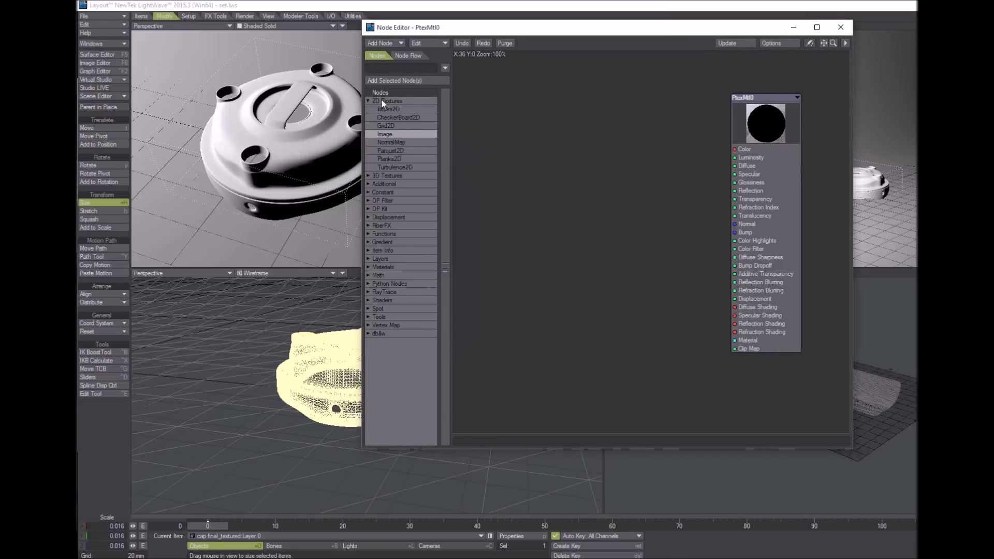
Add a 2D Image node to the PtexMtl0 graph and place it beside the surface node.
double_click(386, 134)
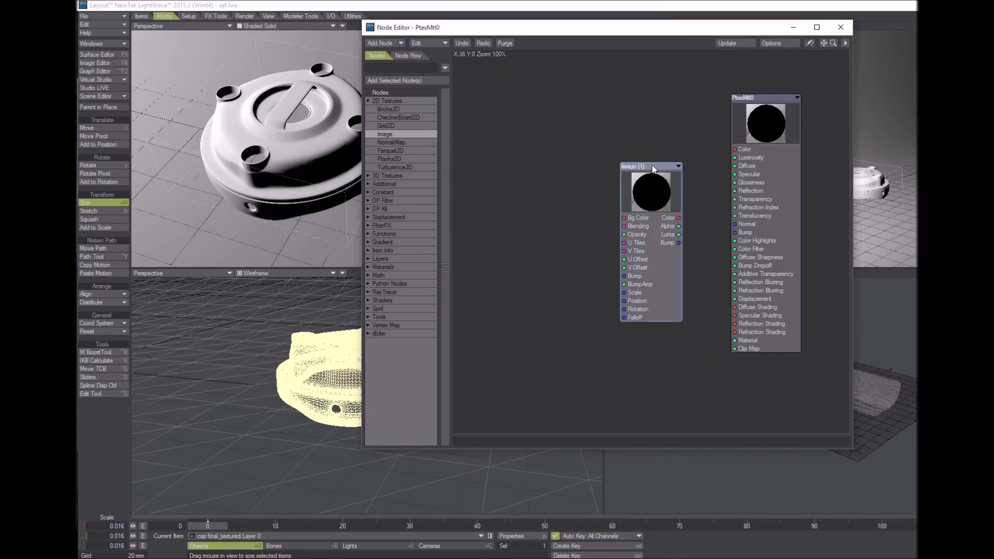
drag(652, 168, 617, 92)
double_click(616, 123)
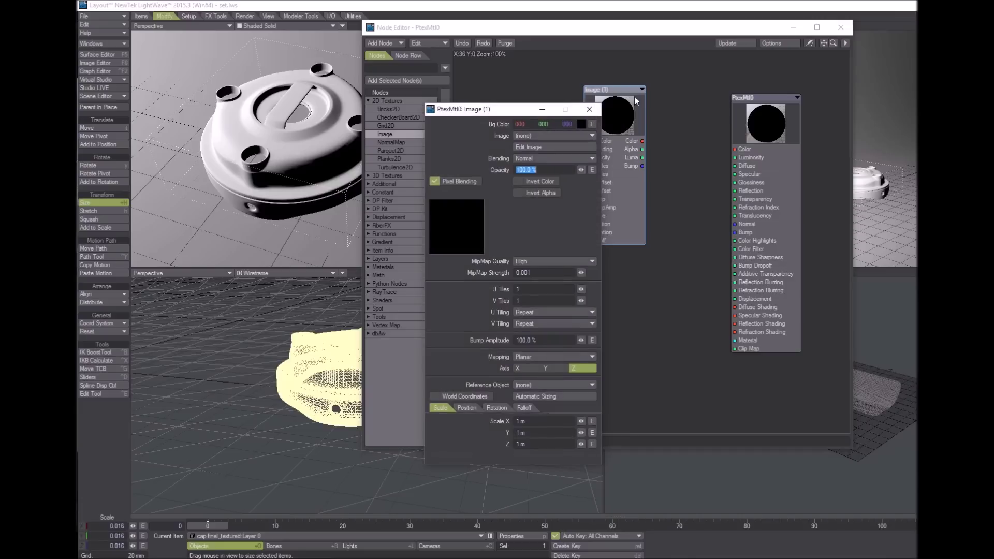
drag(520, 104, 513, 175)
drag(581, 33, 458, 30)
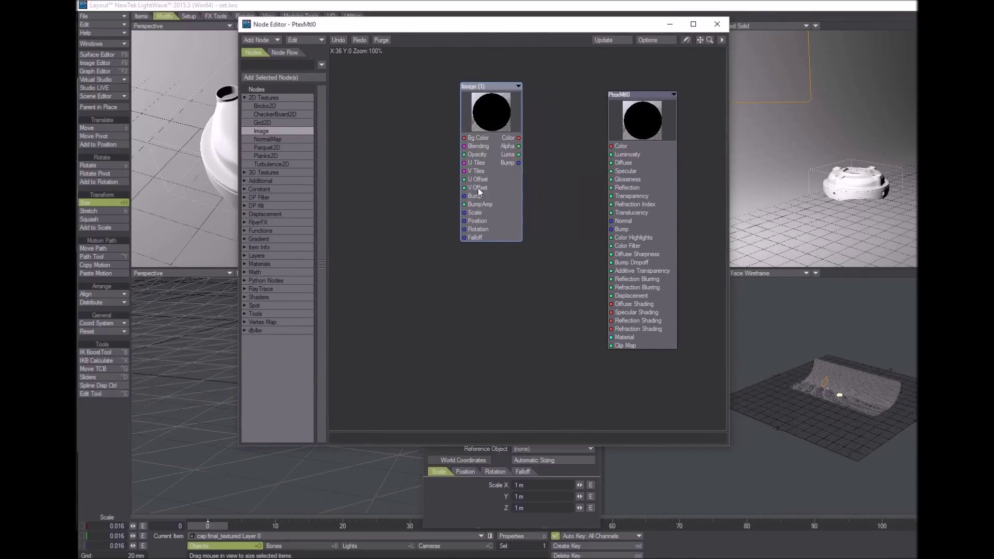
Load cap final_textured_PtexPlane0_color as the image of the Image (1) node.
double_click(485, 124)
drag(514, 177, 461, 141)
click(477, 163)
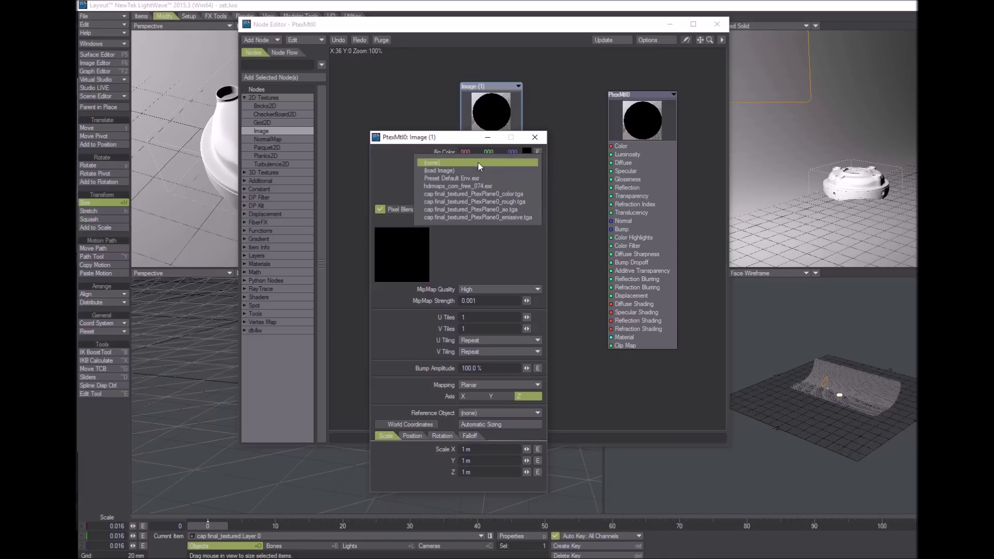
click(487, 170)
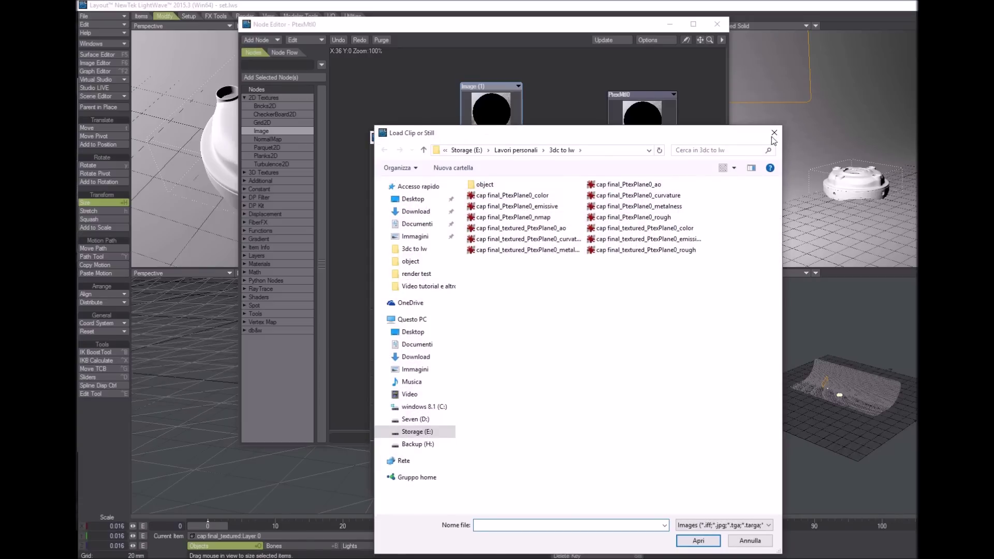
click(654, 231)
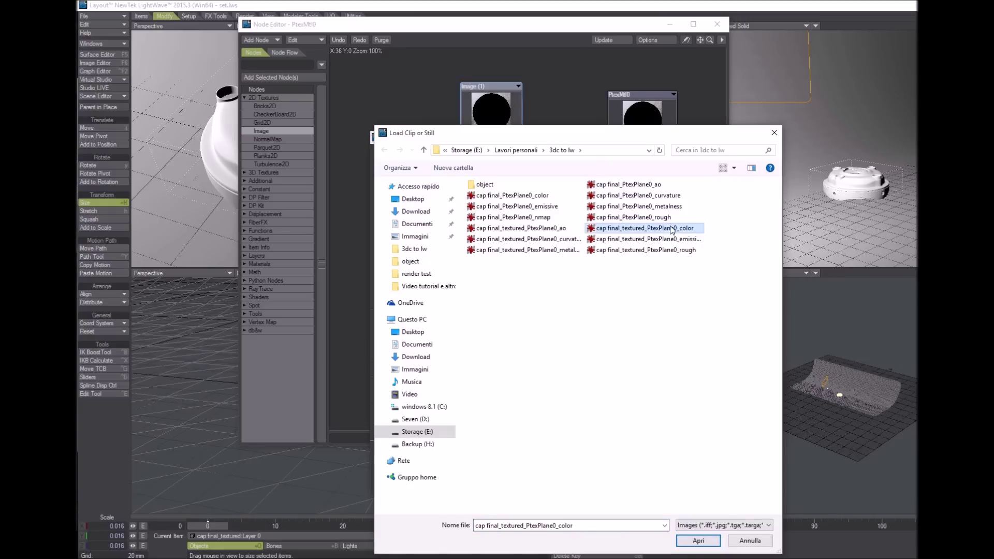
double_click(671, 230)
Set Image (1) to UV Map mapping with PtexPlane0 and connect its Color output to the surface's Color input.
drag(476, 151, 443, 126)
click(460, 372)
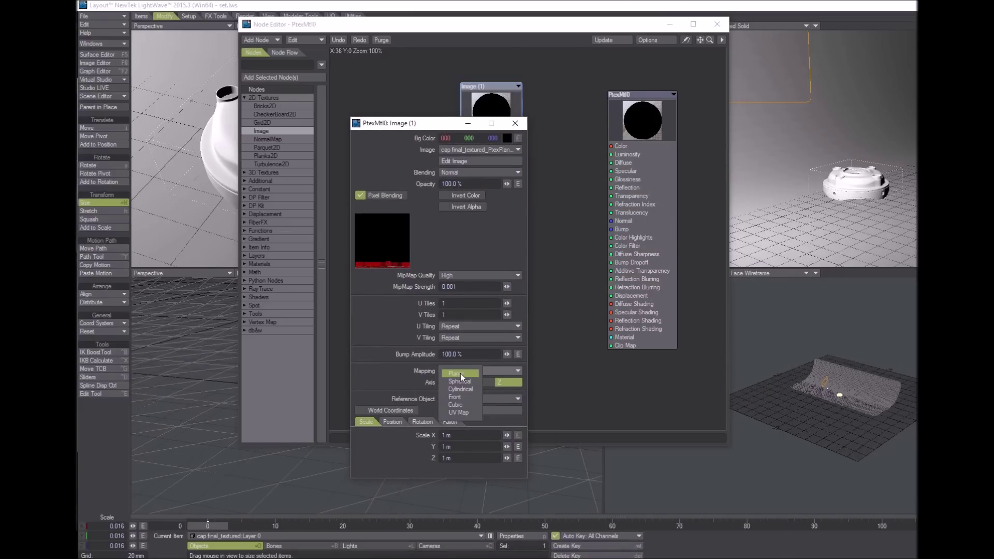
click(460, 412)
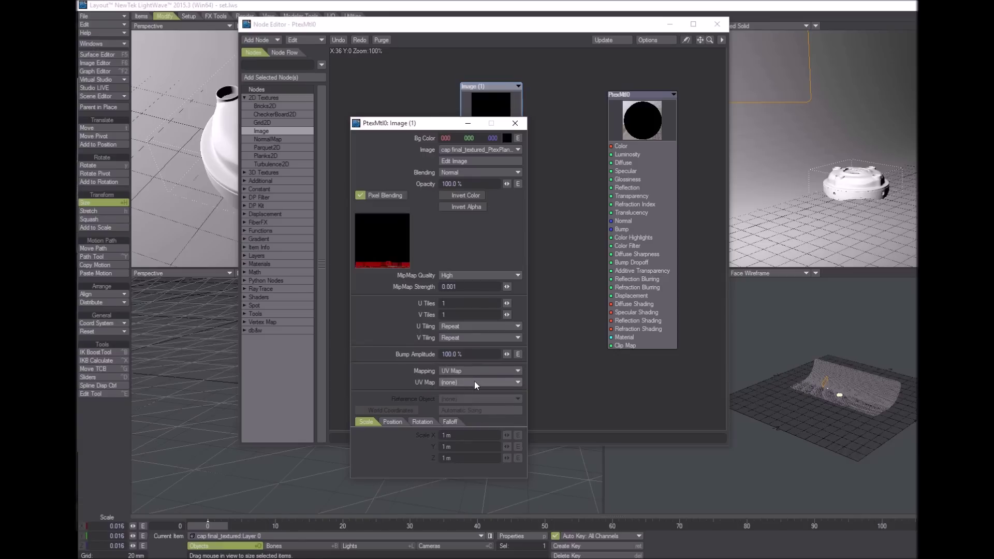
click(474, 381)
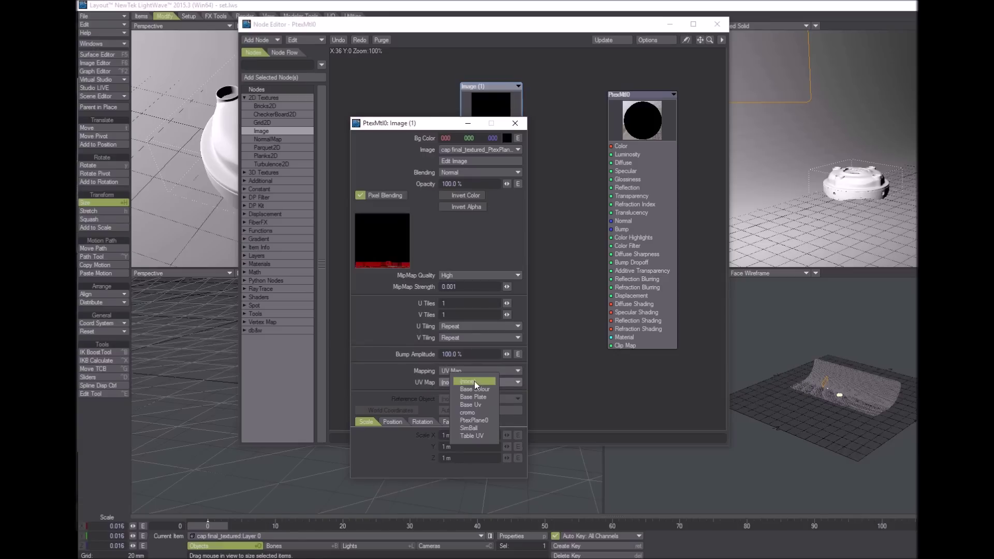
click(480, 420)
click(515, 124)
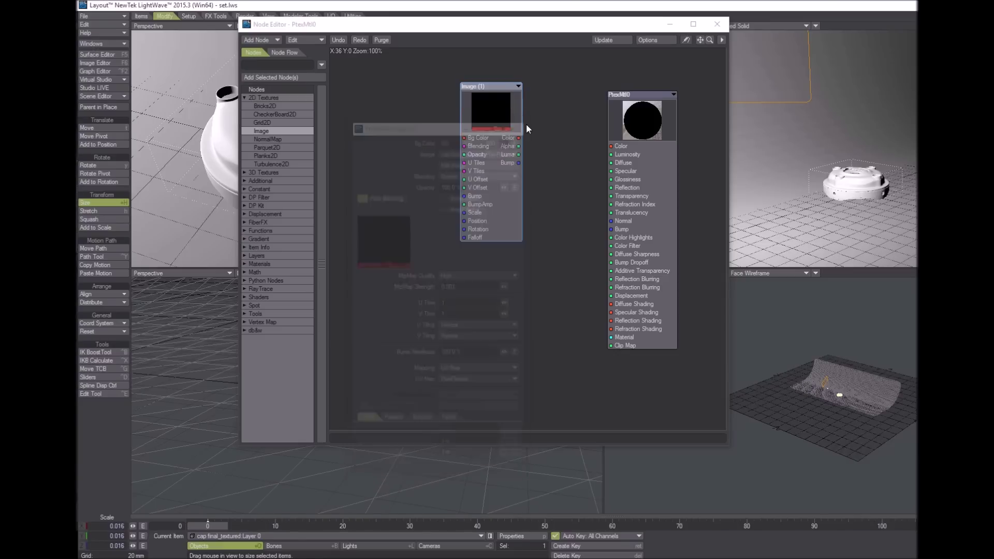
drag(595, 151, 610, 148)
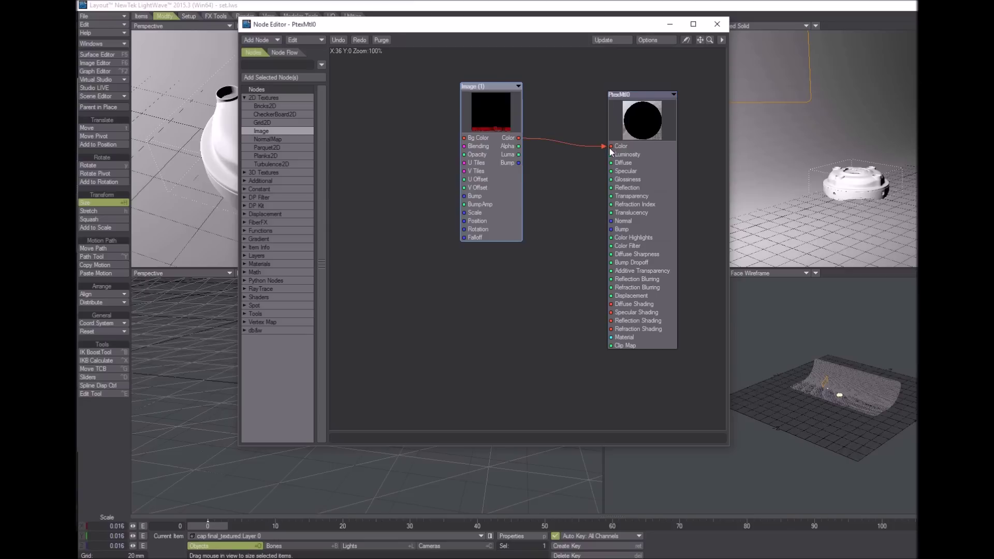
Switch the close-up perspective view of the cap to VPR rendering, keeping the Node Editor clear of it.
drag(449, 28, 591, 34)
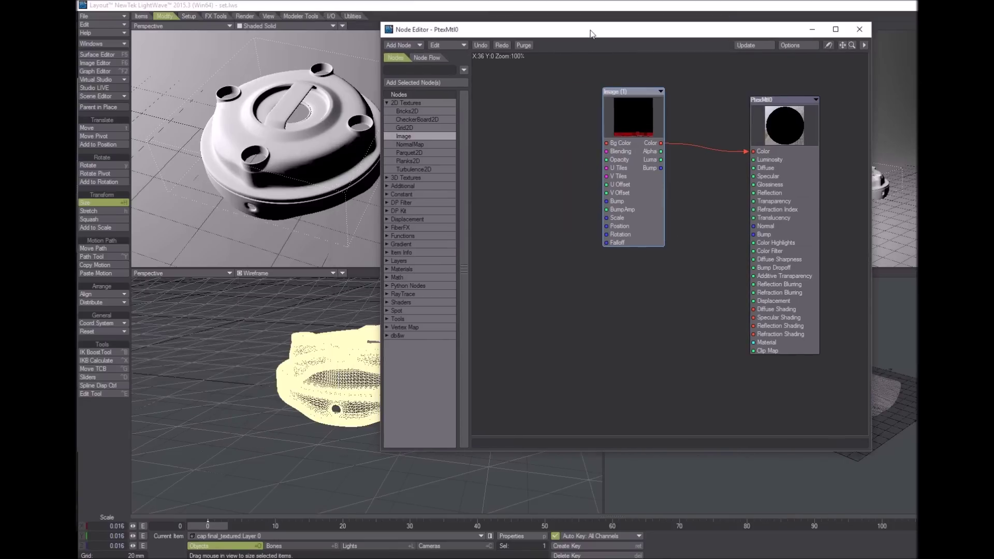
click(281, 26)
click(276, 65)
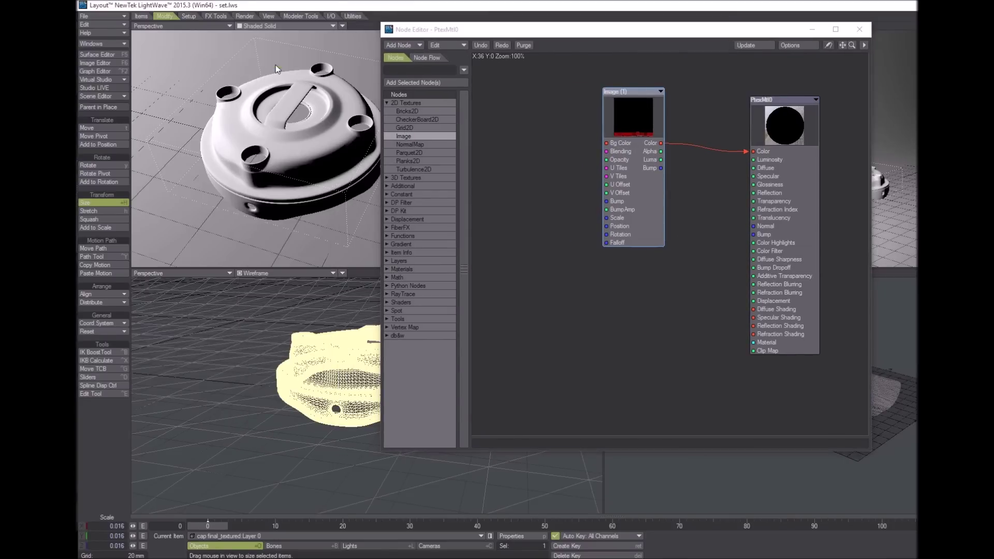
drag(537, 33, 556, 27)
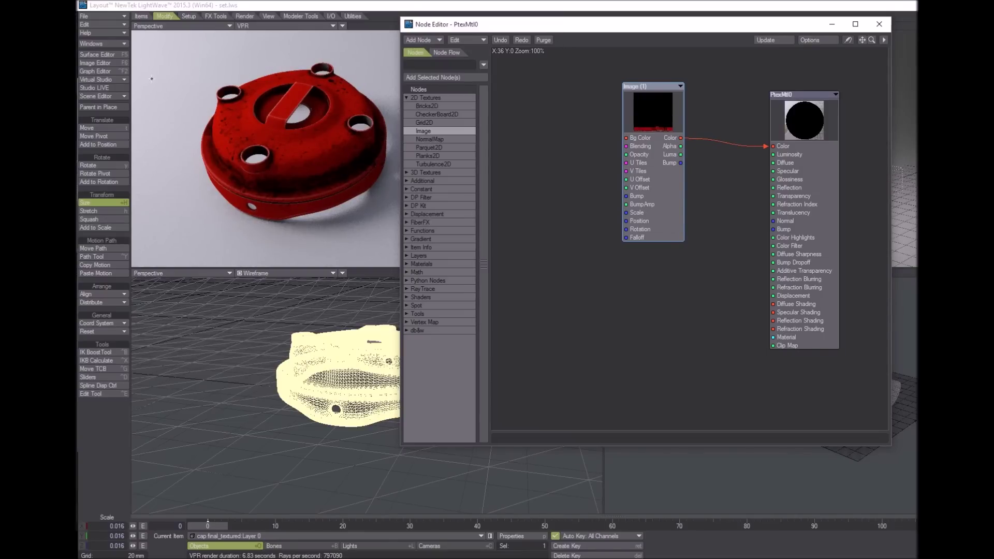
Turn on Double Sided for the PtexMtl0 surface in the Surface Editor and close the editor.
click(109, 54)
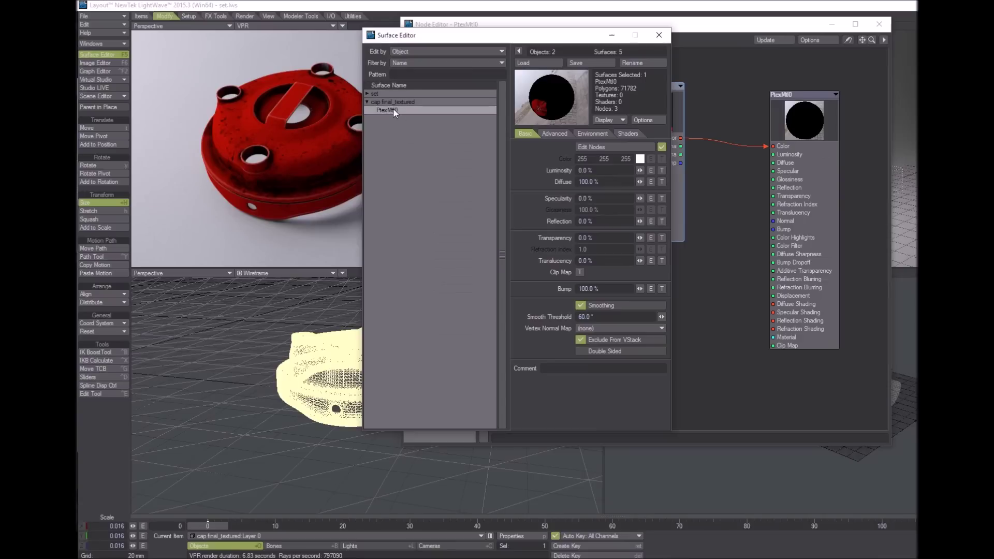
click(580, 351)
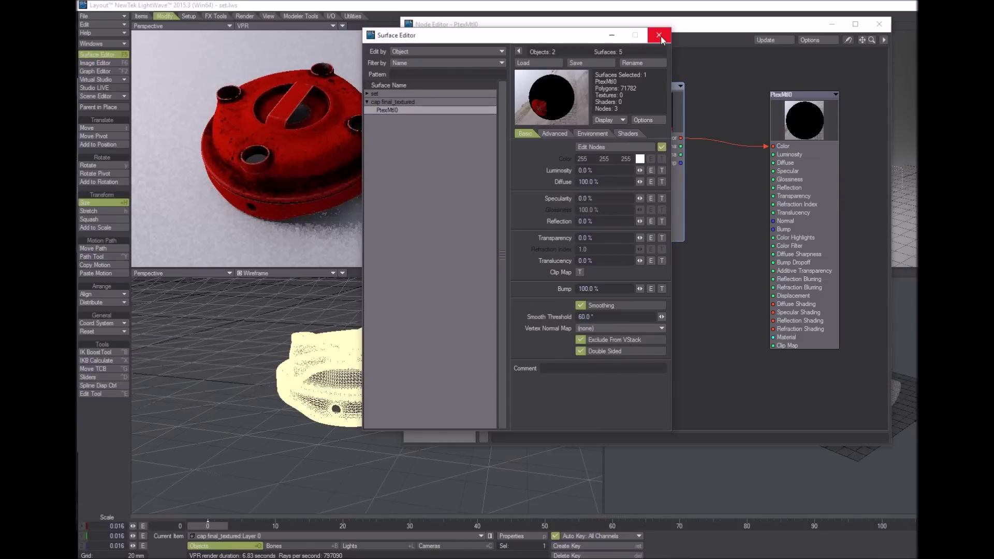
click(658, 35)
Add a second 2D Image node and place it to the left of the color image node.
drag(651, 85, 647, 95)
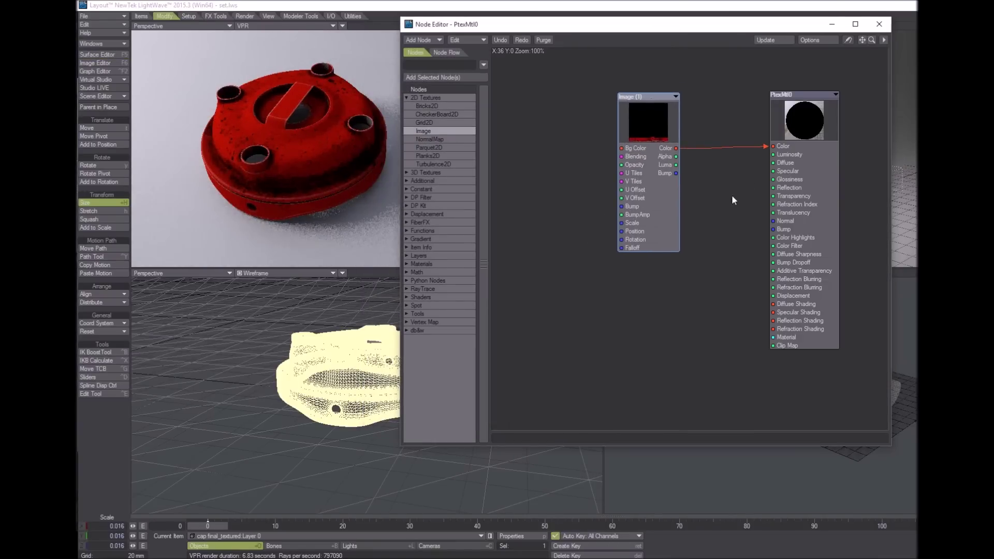
double_click(427, 131)
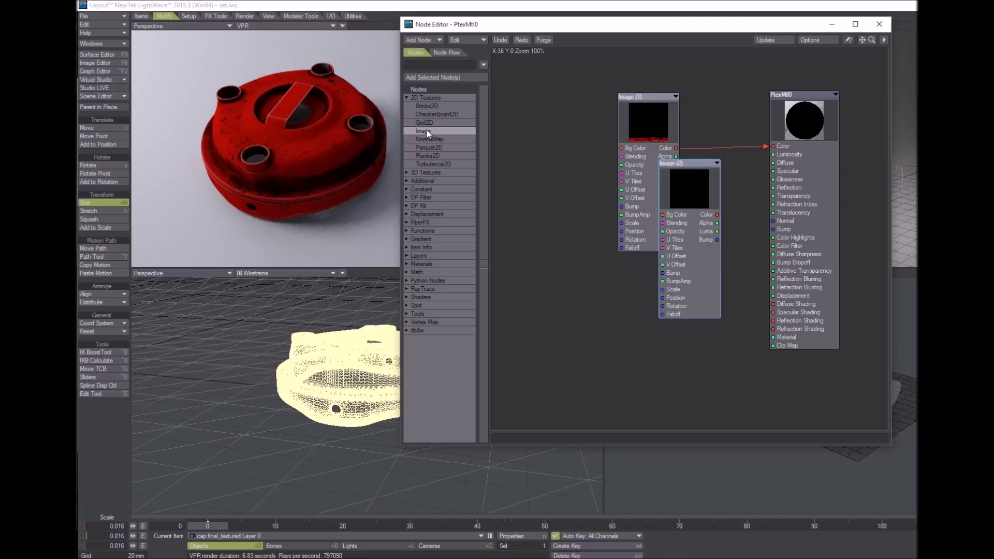
drag(679, 164, 541, 142)
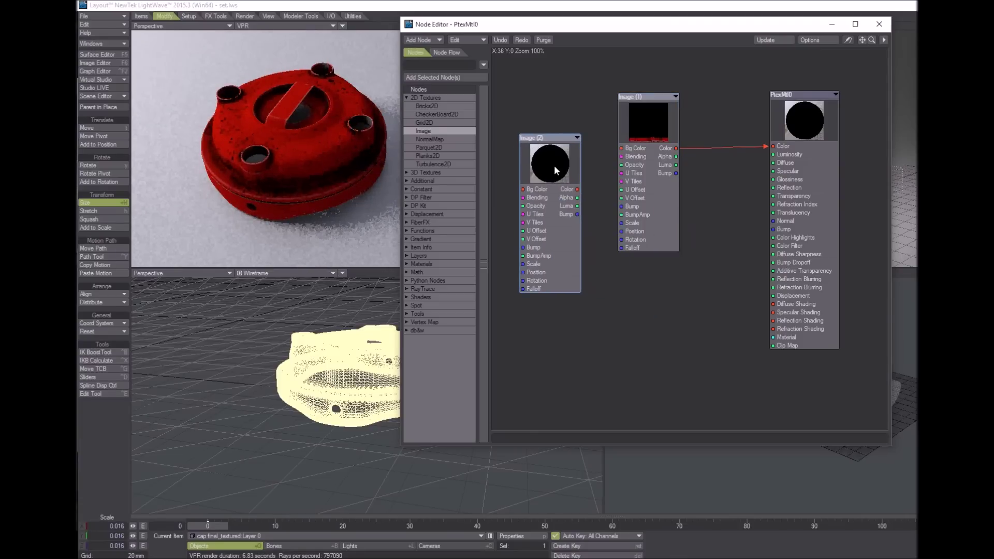
Load cap final_textured_PtexPlane0_ao as the image of the Image (2) node.
double_click(554, 165)
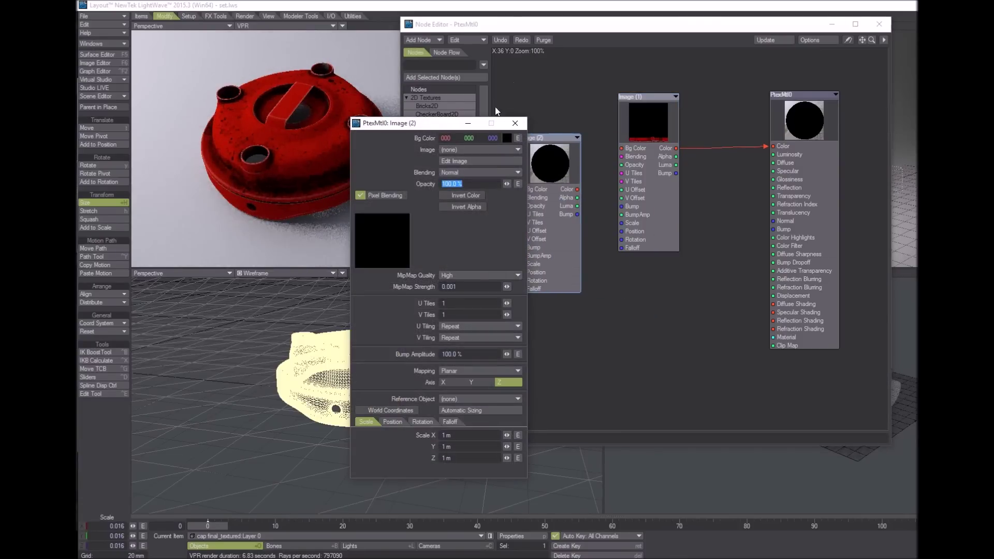
click(476, 149)
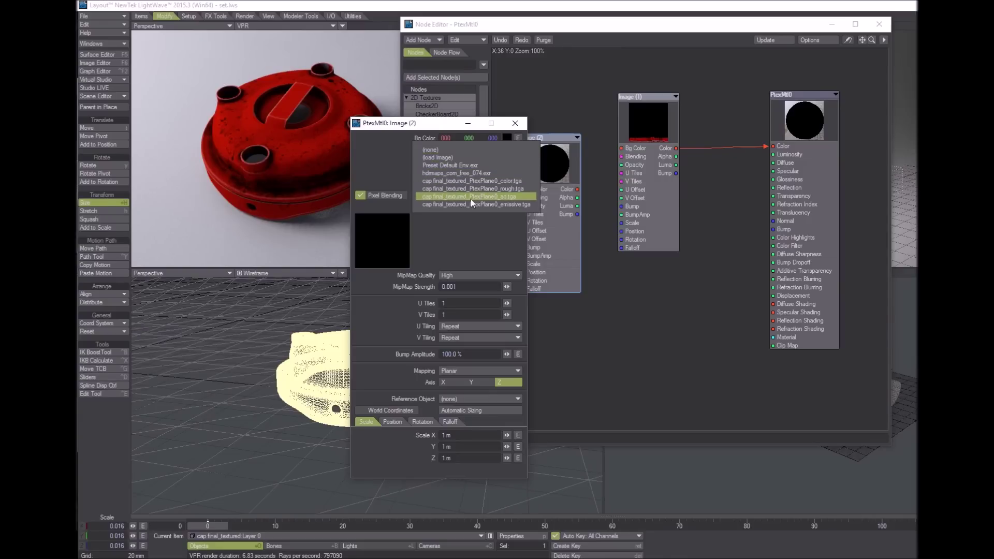
click(365, 164)
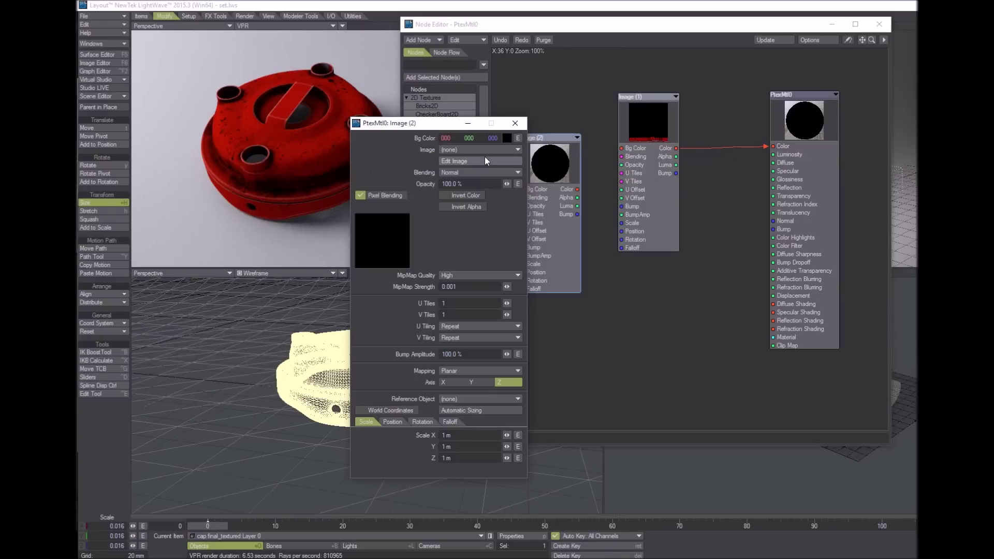
click(481, 148)
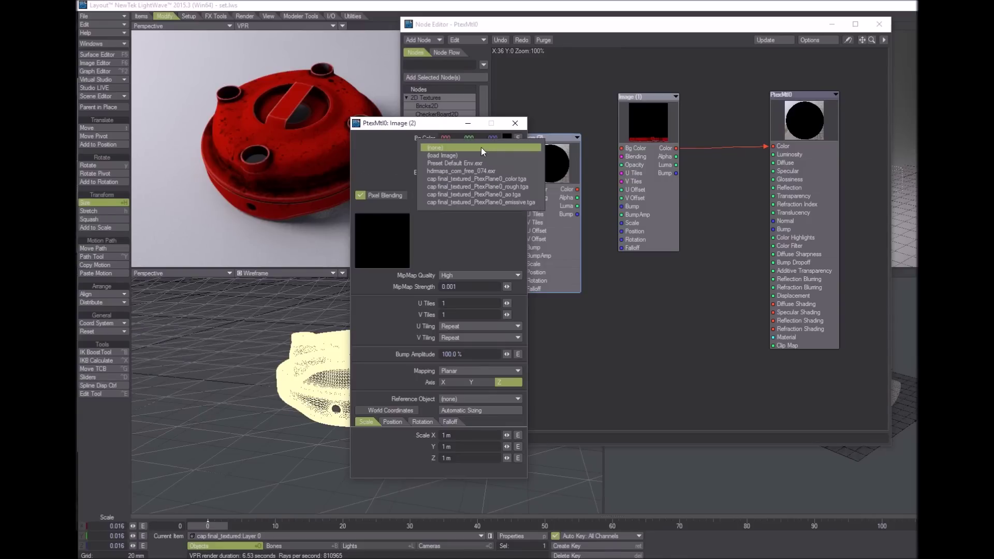
click(480, 155)
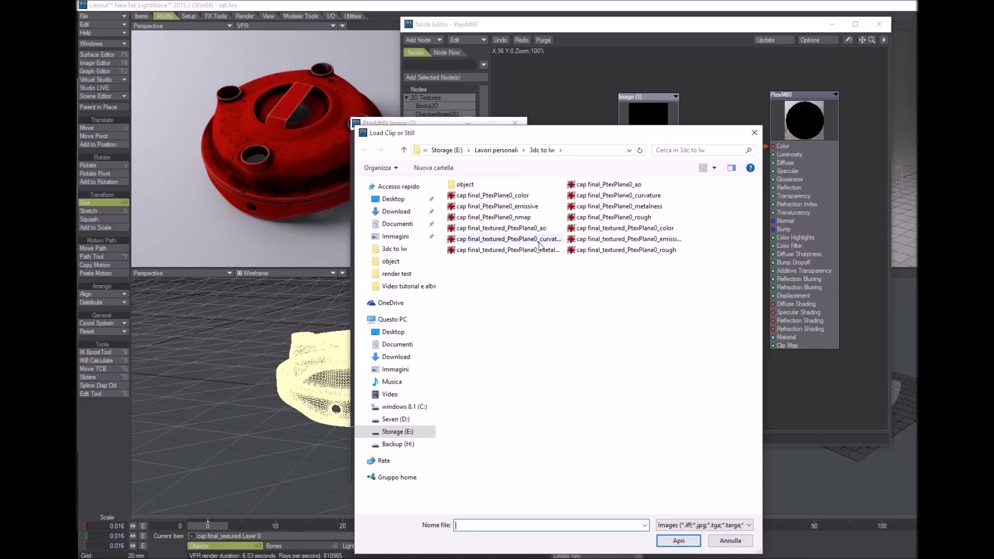
double_click(515, 231)
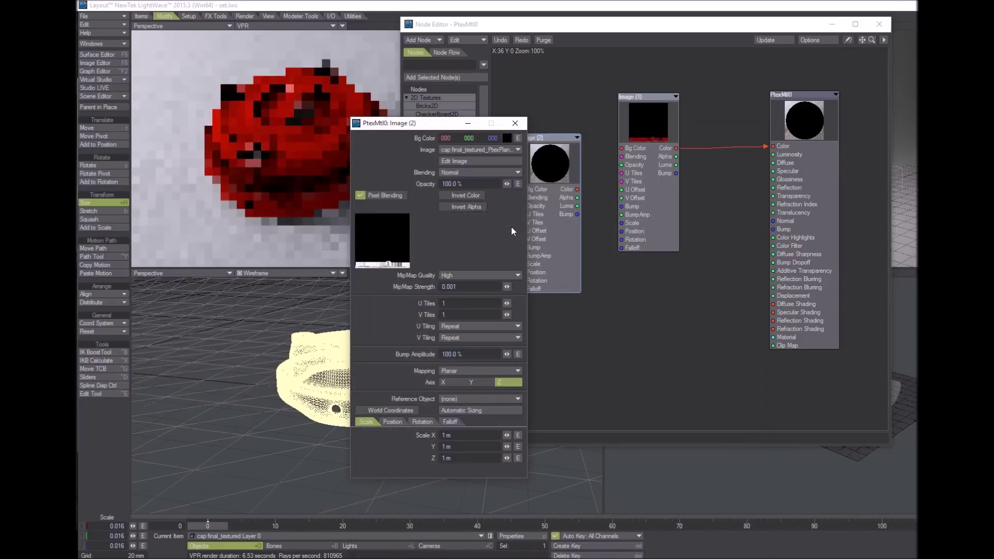
Set Image (2) to UV Map mapping with PtexPlane0, close its properties, and reposition the node slightly.
drag(448, 127, 410, 114)
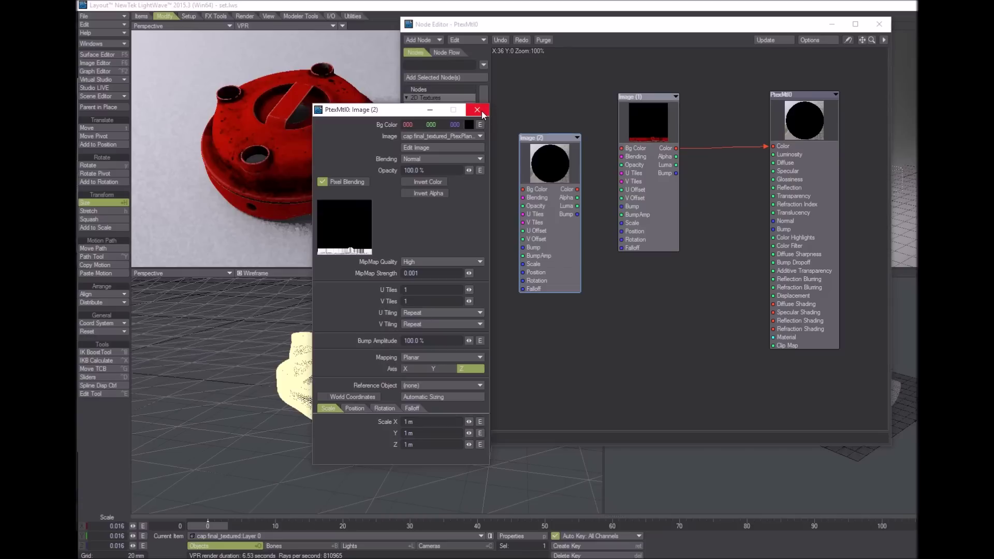
click(449, 358)
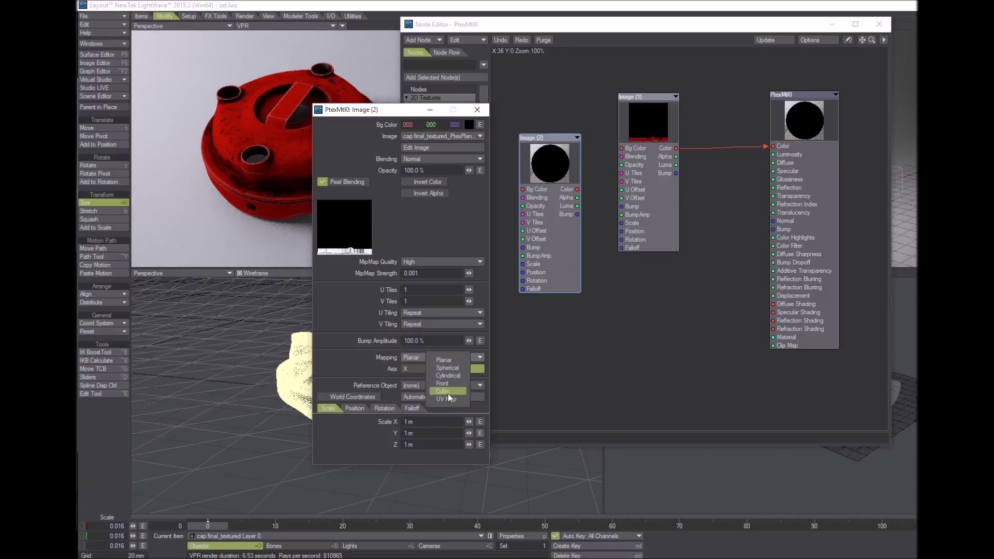
click(446, 401)
click(449, 369)
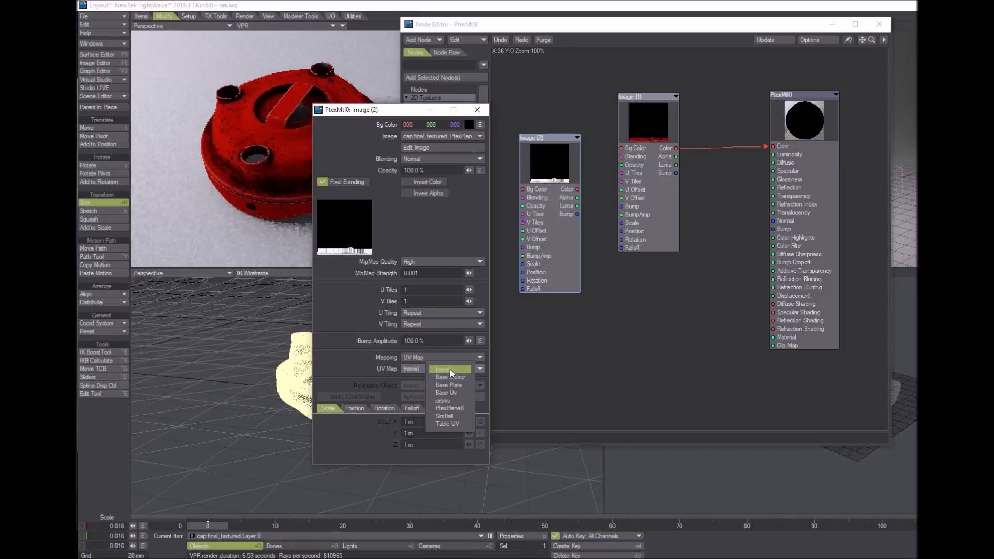
click(449, 408)
click(476, 111)
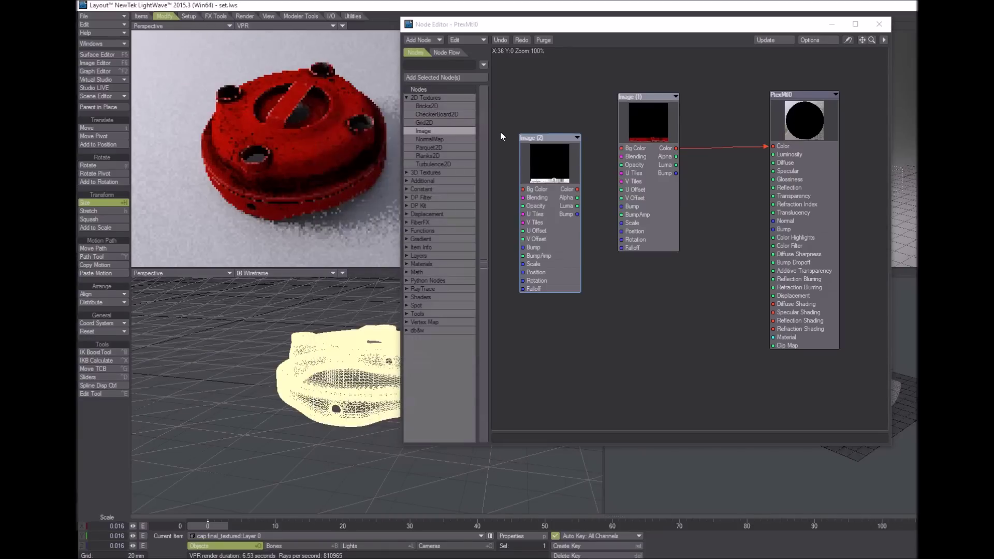
drag(542, 139, 554, 152)
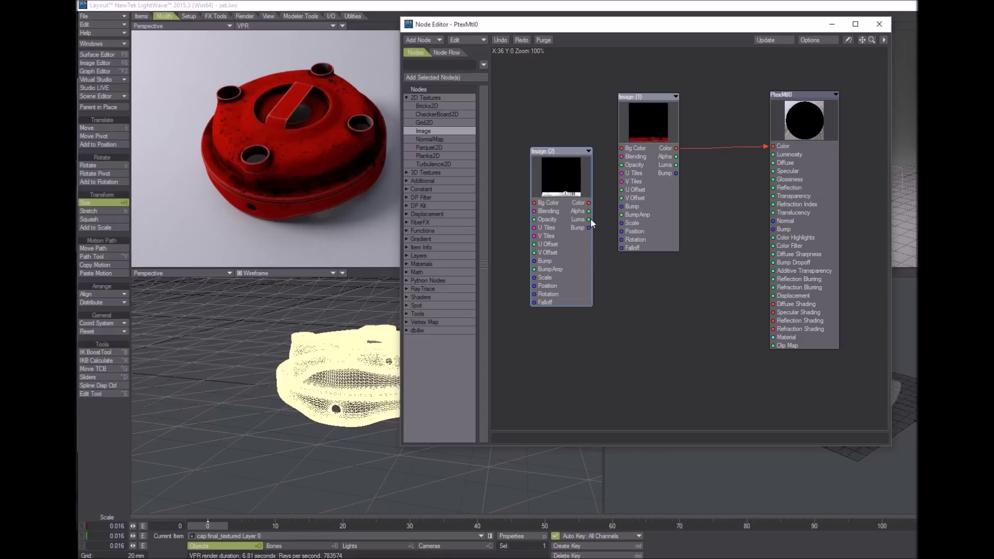
Disconnect the color image from the surface and connect the Luma output of Image (2) to the Diffuse input.
drag(590, 219, 730, 140)
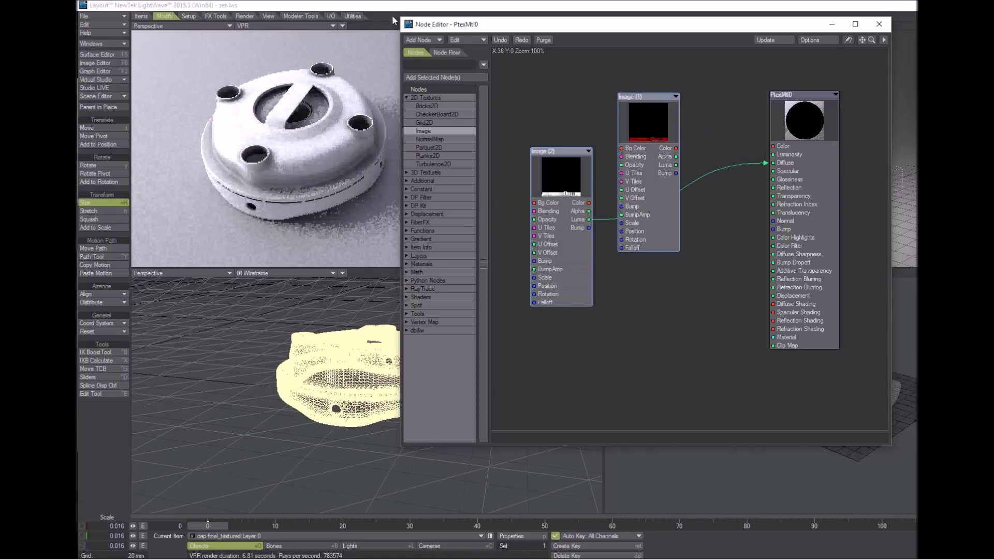
drag(512, 28, 494, 59)
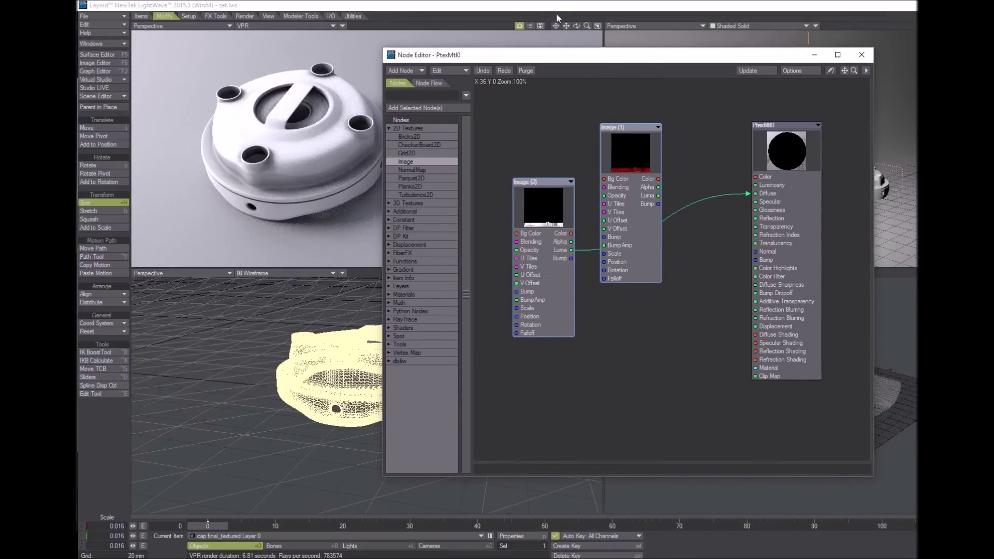
drag(577, 26, 578, 31)
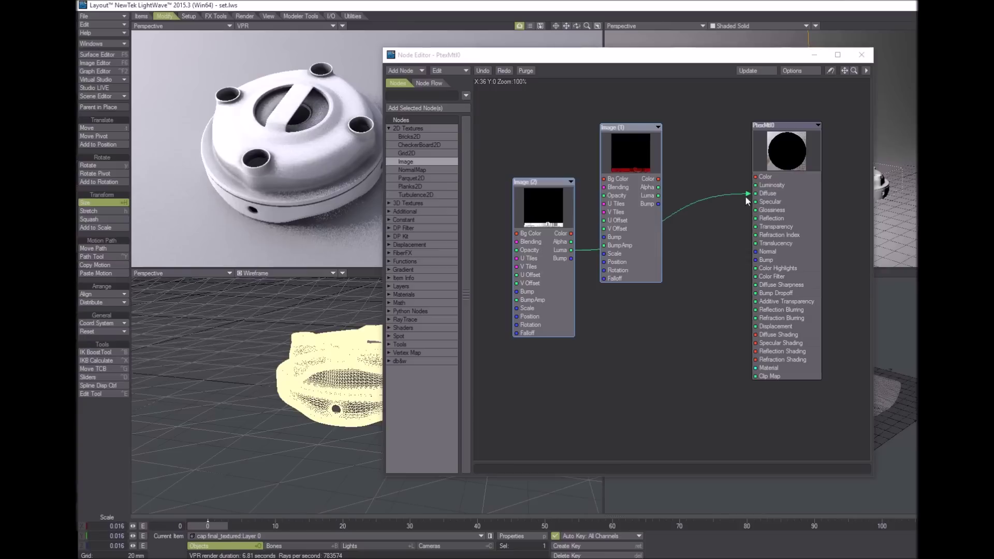
drag(747, 194, 670, 259)
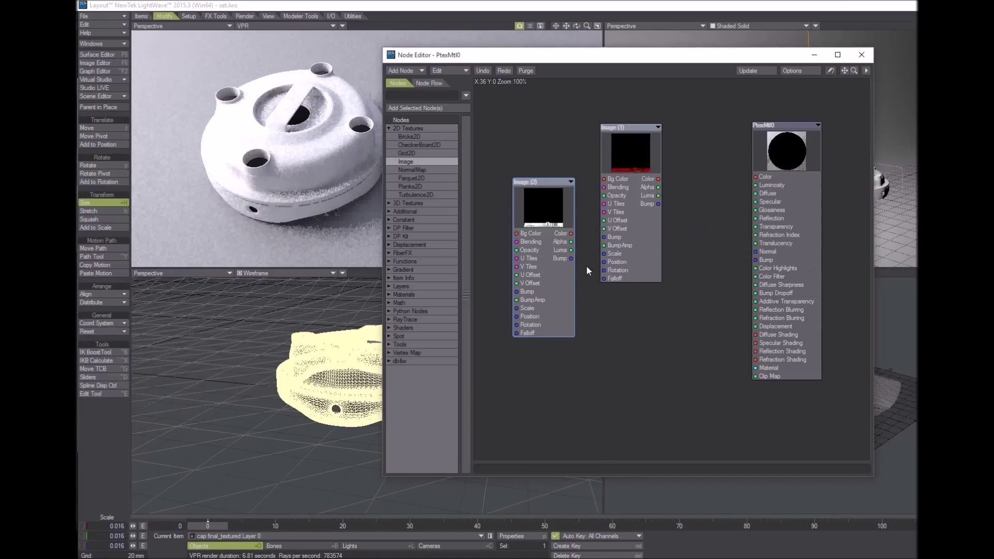
drag(572, 250, 766, 193)
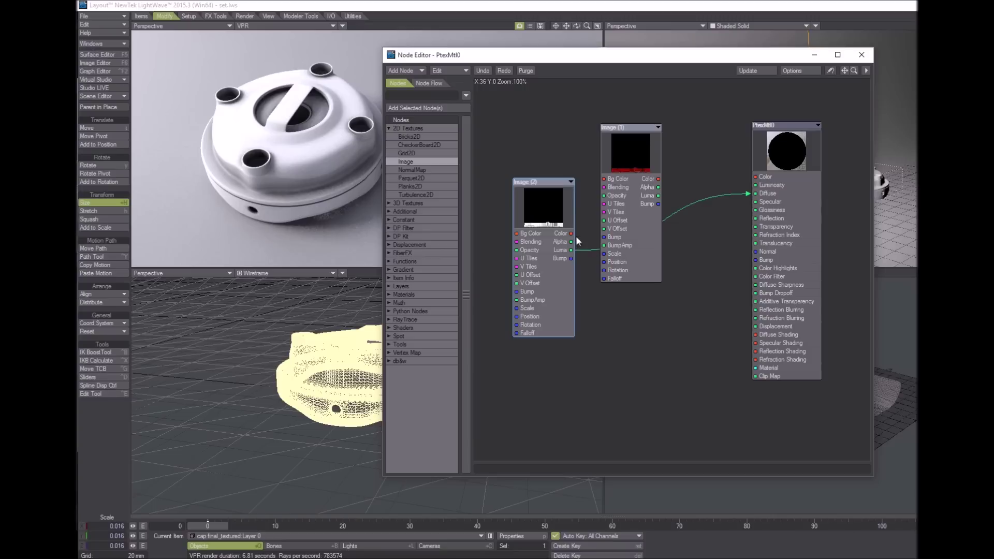
Connect Image (1)'s Color output to the surface's Color, stack Image (2) below it, and connect Image (2)'s Luma to Specular.
drag(657, 178, 766, 178)
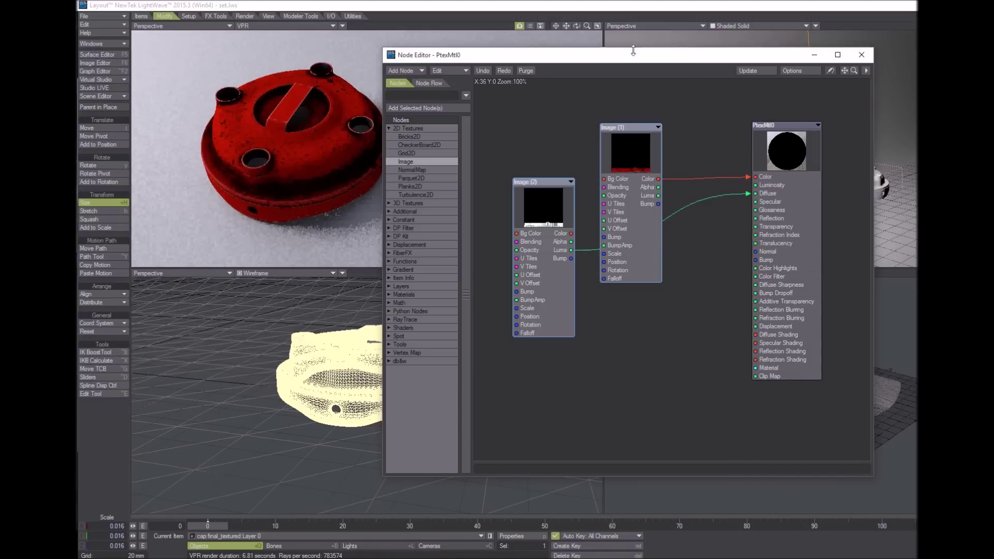
drag(564, 26, 528, 39)
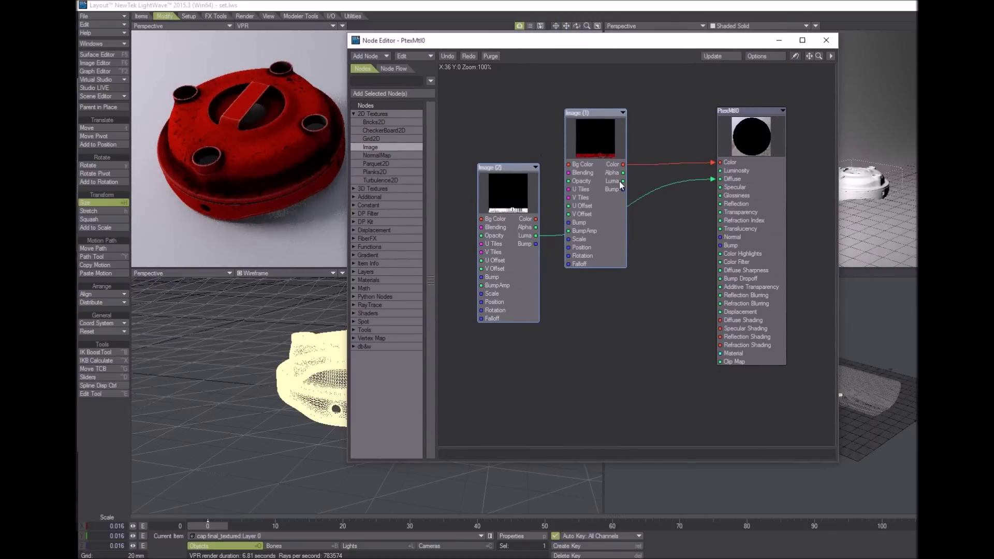
drag(593, 118, 600, 92)
drag(507, 168, 594, 260)
drag(624, 320, 725, 190)
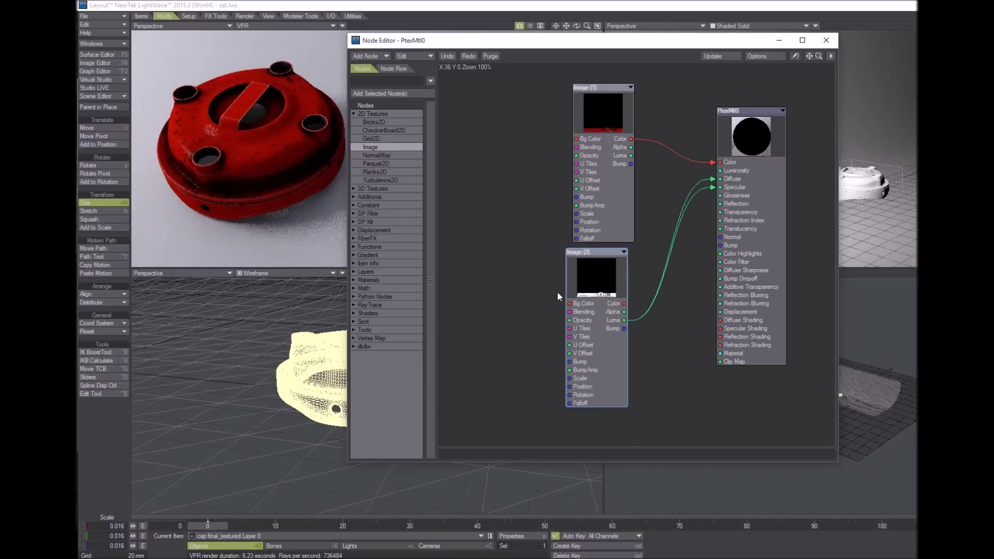
key(shift+h)
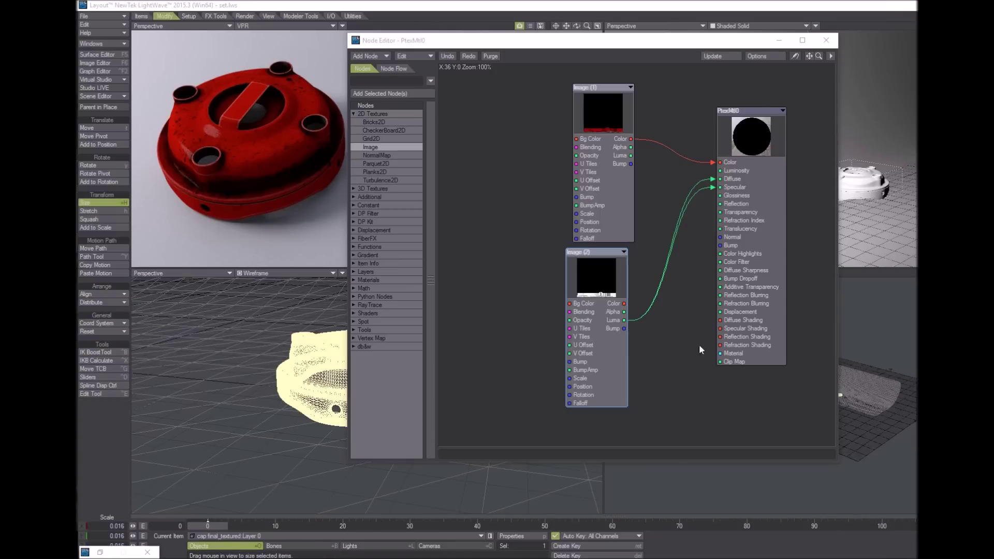
Add a third 2D Image node beside the other two and load cap final_textured_PtexPlane0_emissive.tga as its image.
double_click(372, 147)
drag(643, 186, 524, 153)
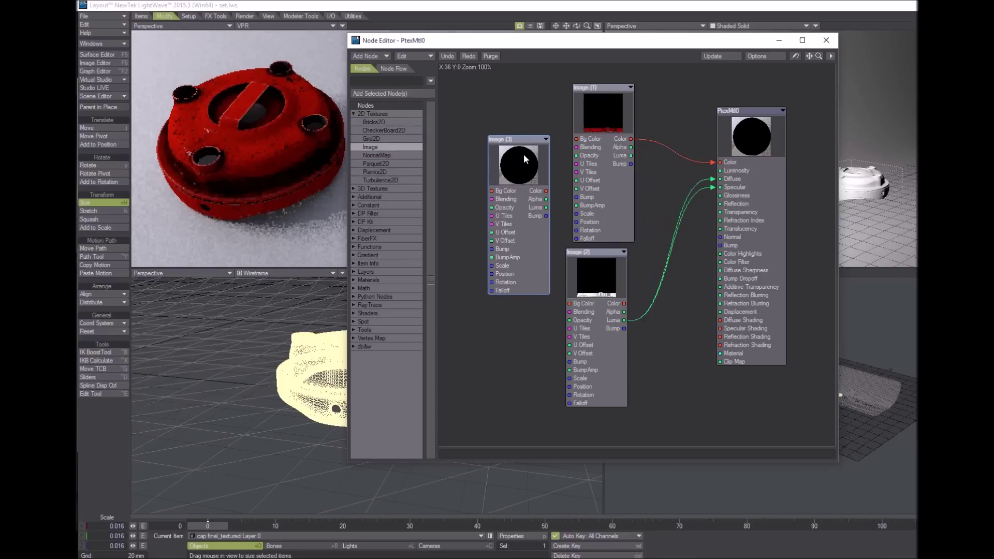
double_click(523, 153)
click(429, 136)
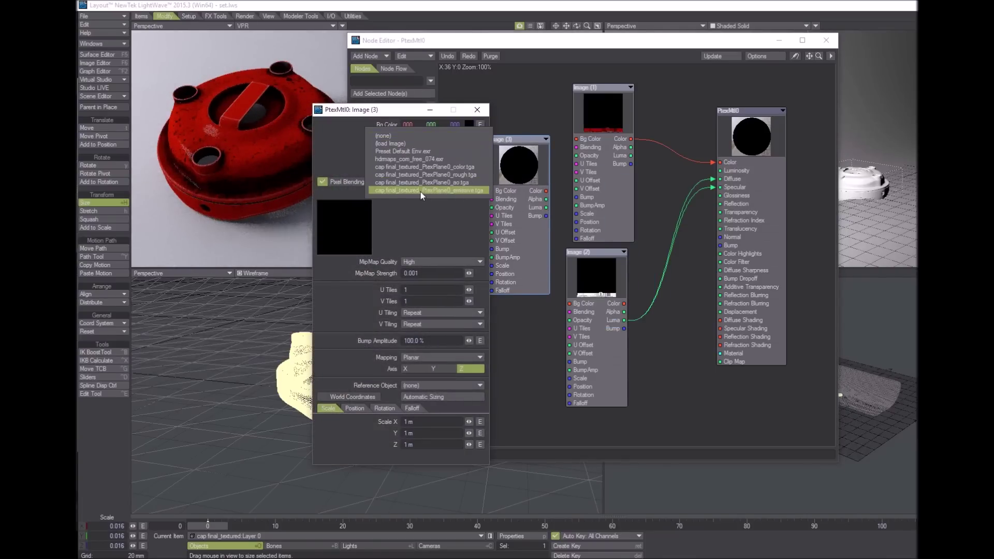
click(472, 191)
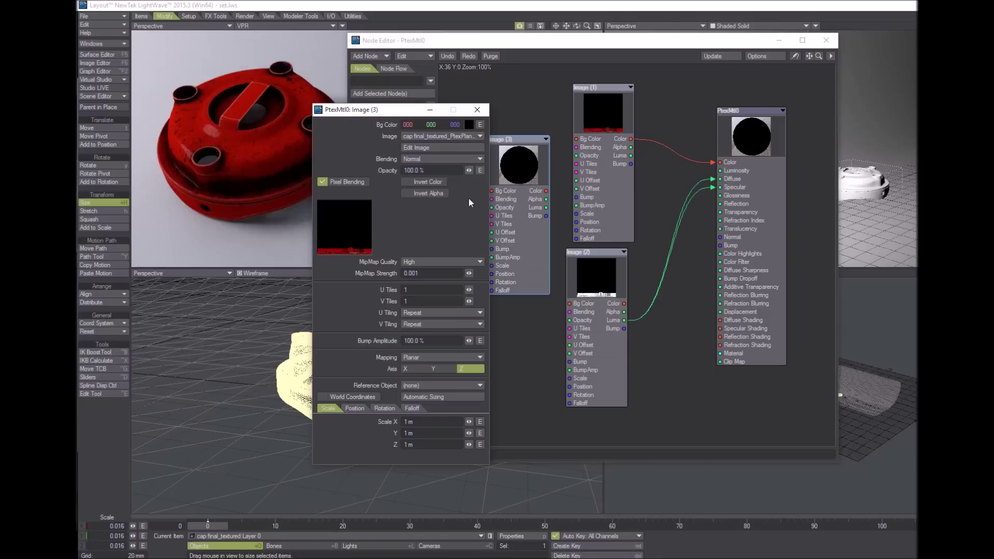
click(476, 111)
Set Image (3) to UV Map mapping with PtexPlane0, close its properties, and reposition the node slightly.
double_click(515, 163)
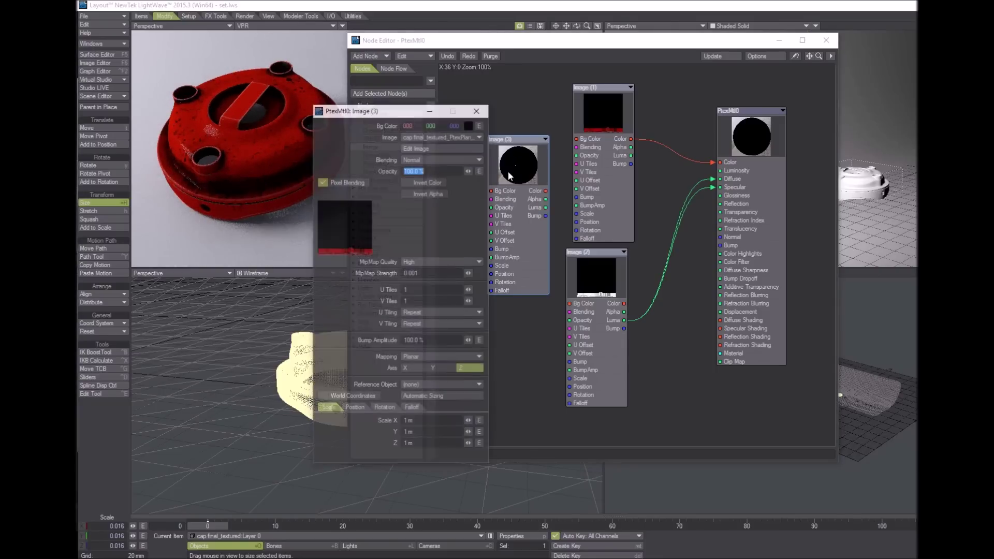
click(437, 357)
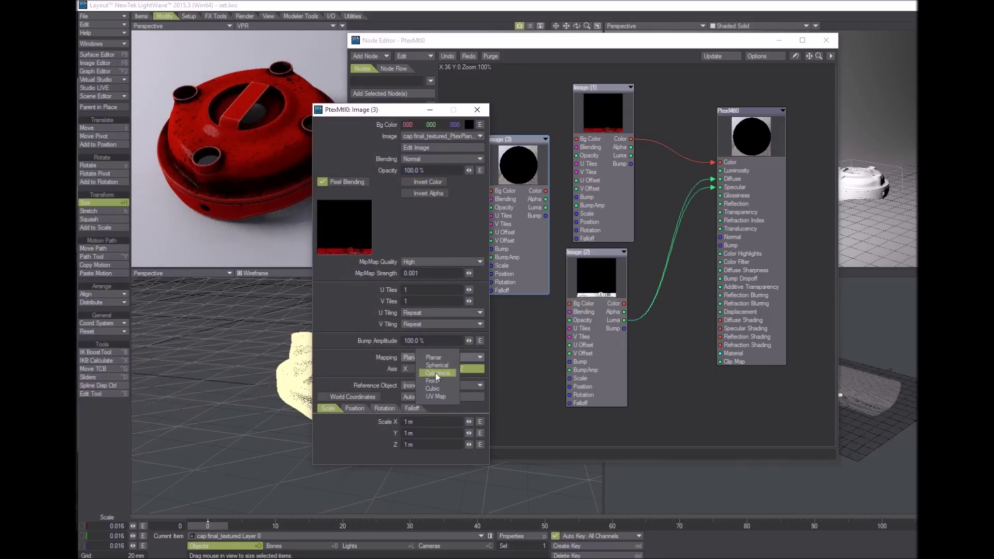
click(435, 396)
click(436, 368)
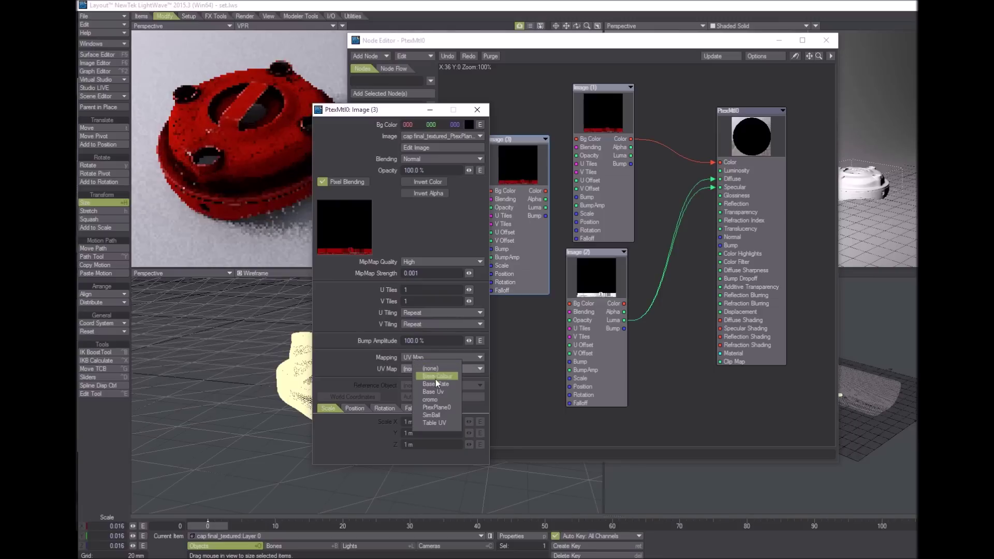
click(436, 411)
click(477, 109)
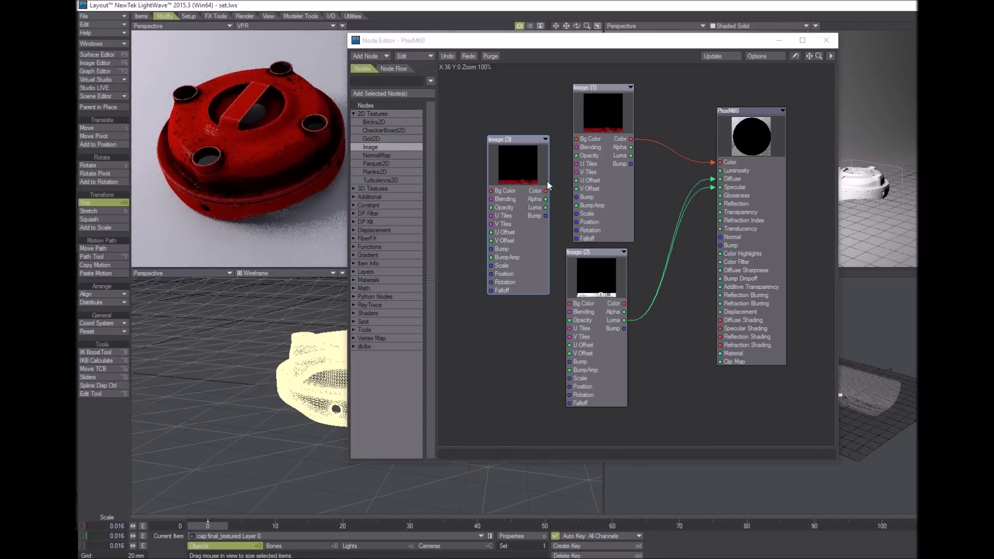
drag(515, 146, 507, 139)
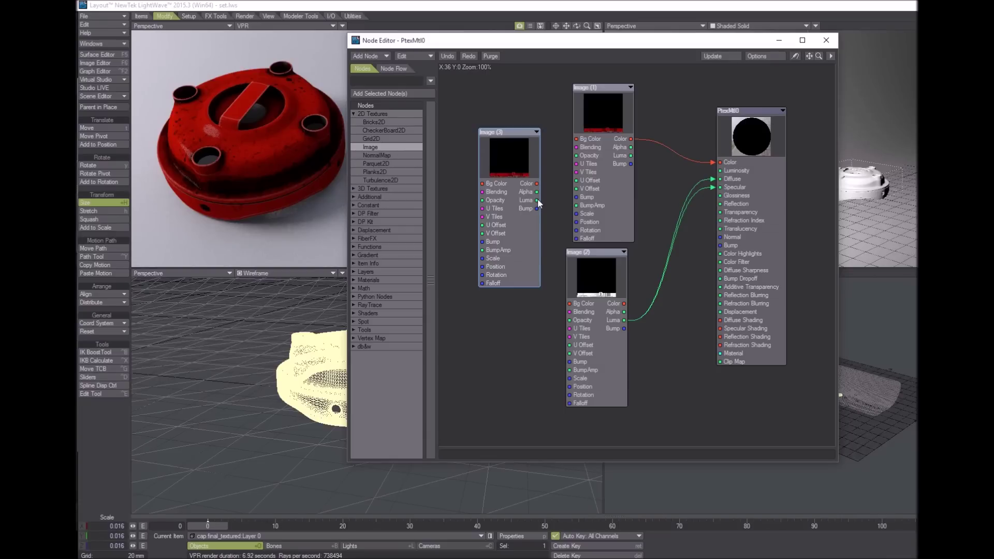
Connect Image (3)'s Color output to Reflection and its Bump output to Bump, and move Image (2) slightly lower.
drag(537, 184, 716, 203)
drag(536, 208, 720, 245)
drag(599, 254, 612, 269)
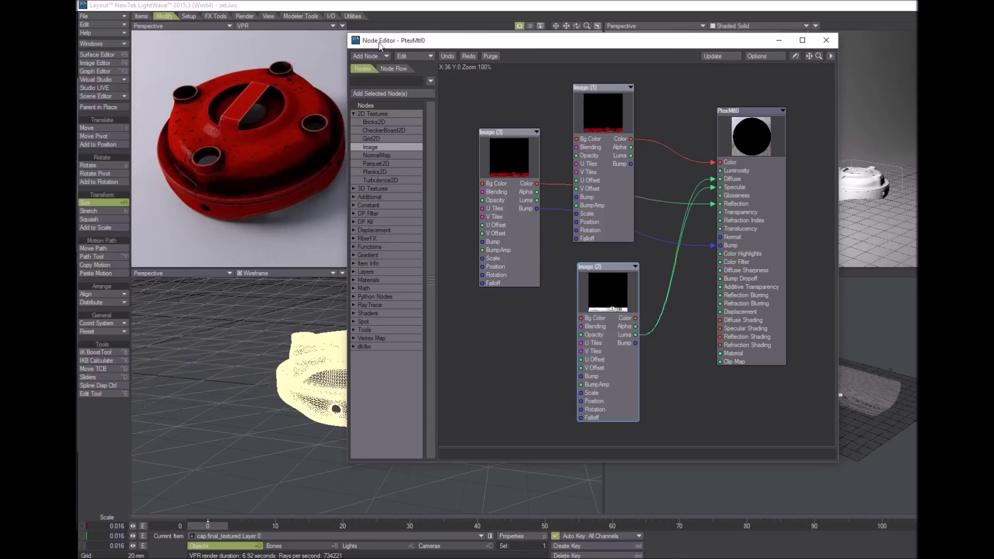
Inspect the cap up close in the VPR preview and review the image choices in Image (2)'s properties.
click(587, 26)
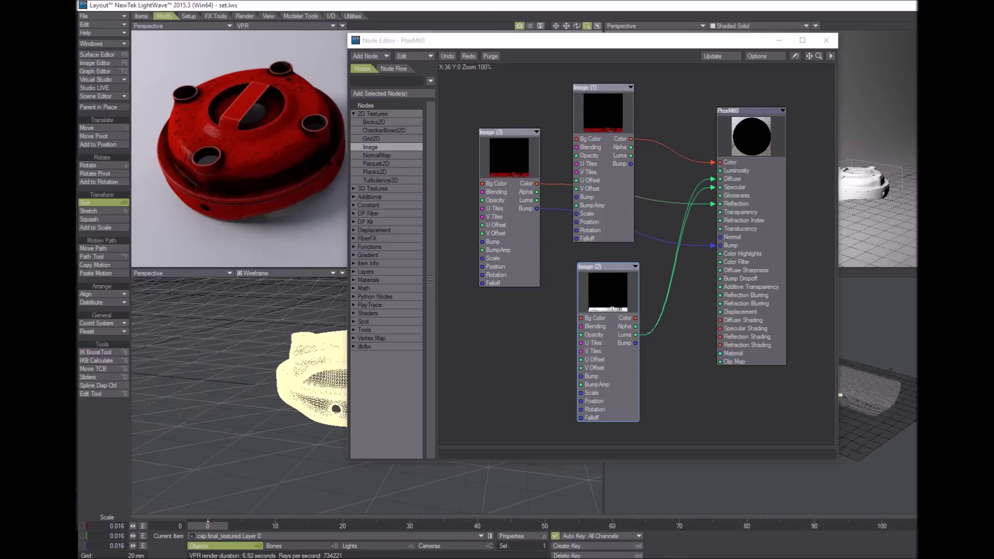
drag(587, 26, 647, 18)
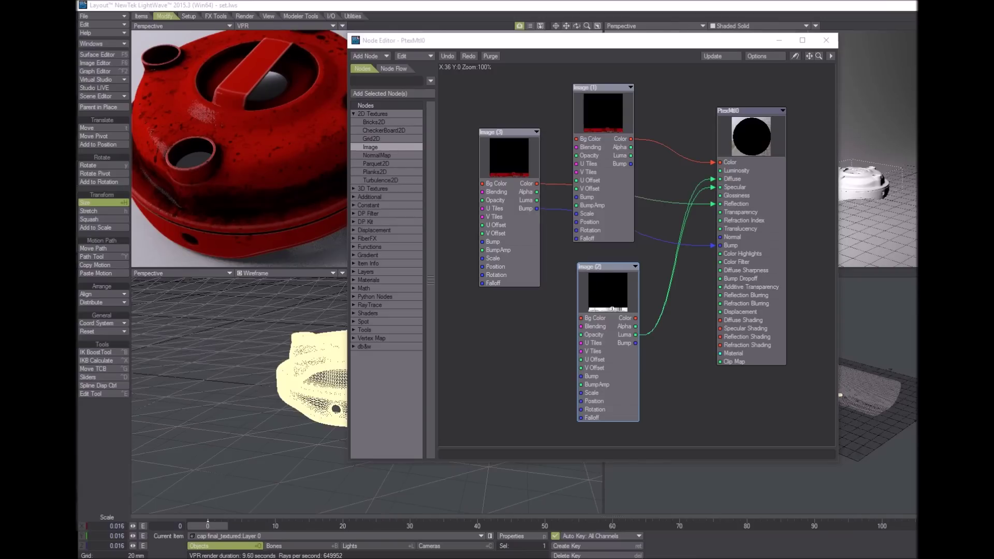
drag(607, 288, 599, 282)
double_click(599, 280)
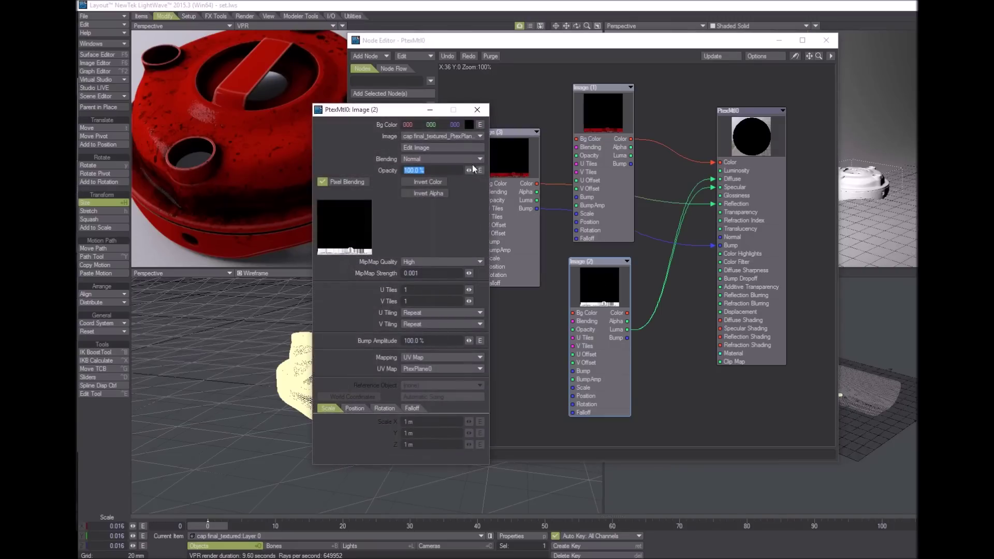
click(456, 136)
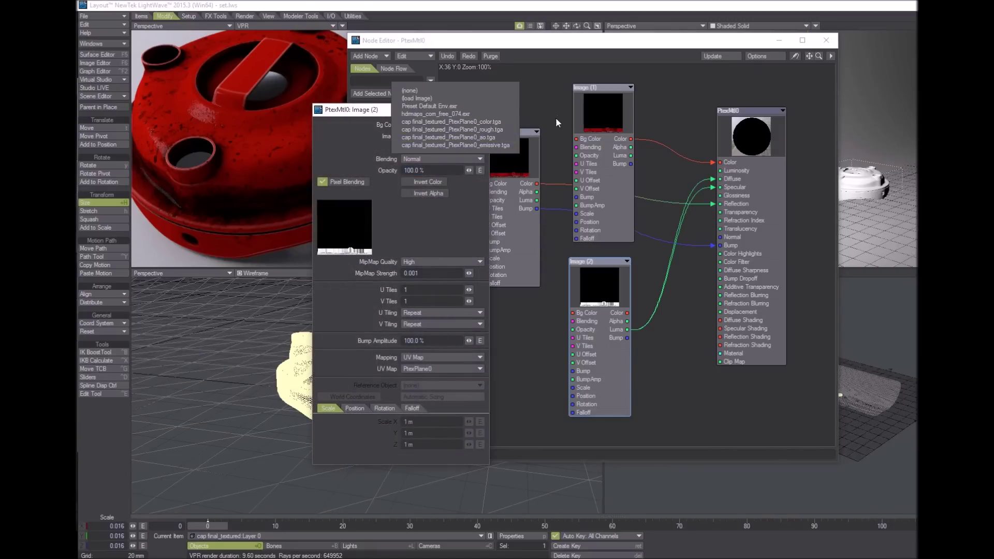
click(553, 94)
click(478, 110)
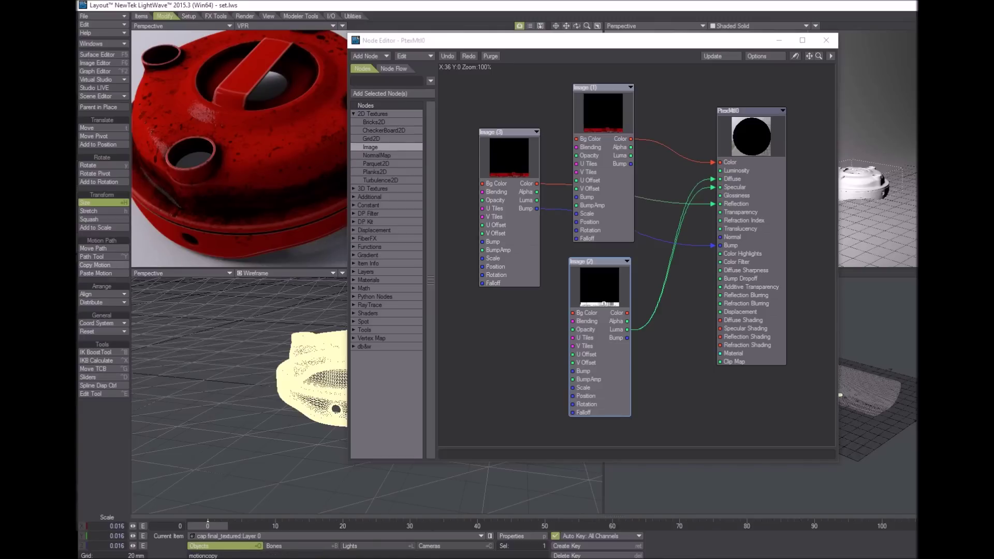
Move the PtexMtl0 surface node slightly away from the image nodes and shift the Node Editor clear of the VPR preview.
drag(498, 45, 359, 80)
drag(599, 150, 625, 151)
drag(467, 80, 651, 40)
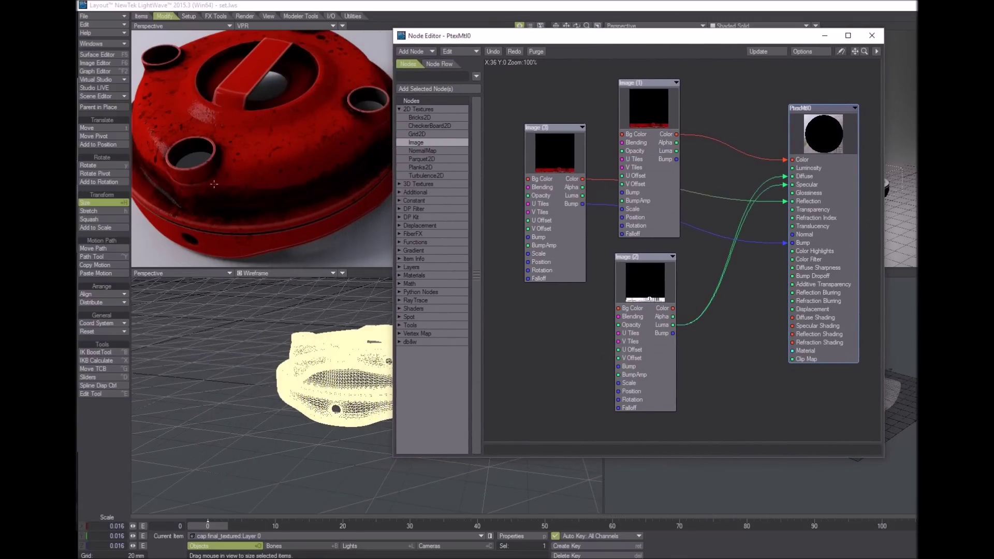
drag(469, 35, 575, 23)
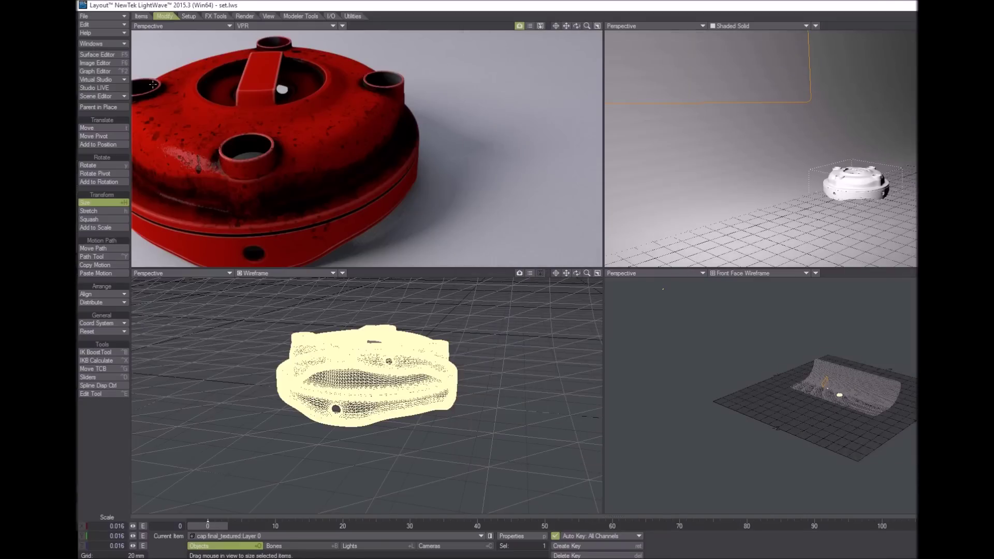
Open the Surface Editor beside the render preview and set the PtexMtl0 surface's Glossiness to 20%.
click(103, 55)
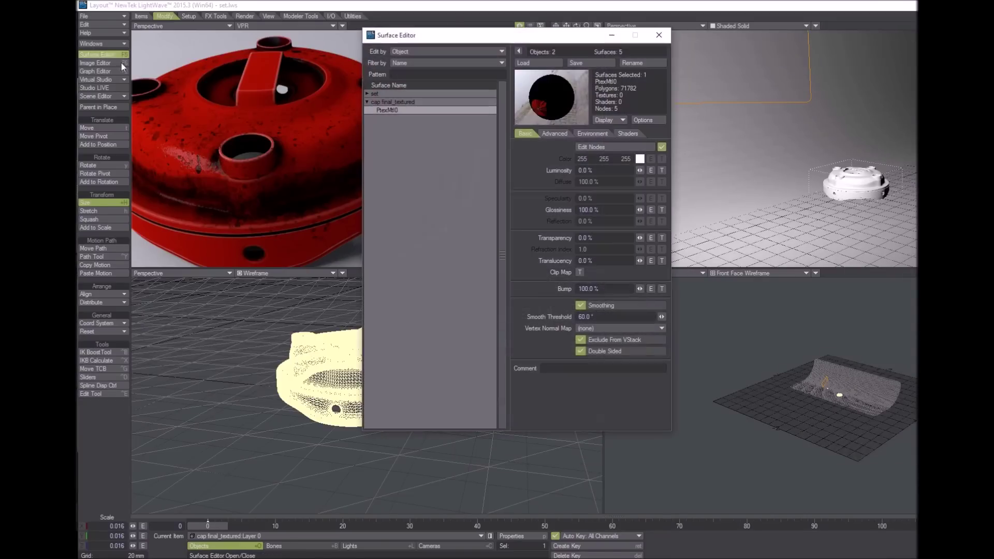
drag(597, 210, 560, 211)
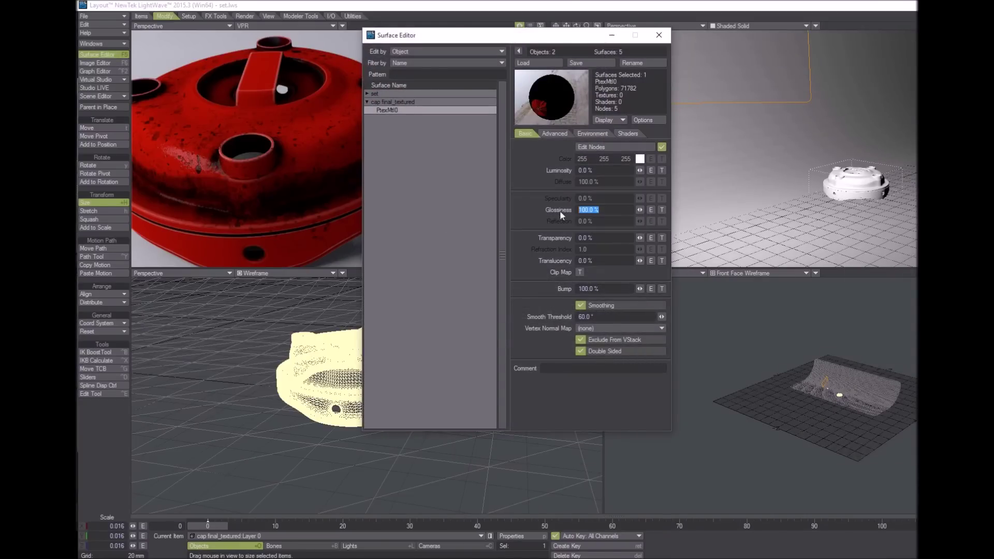
drag(532, 36, 728, 36)
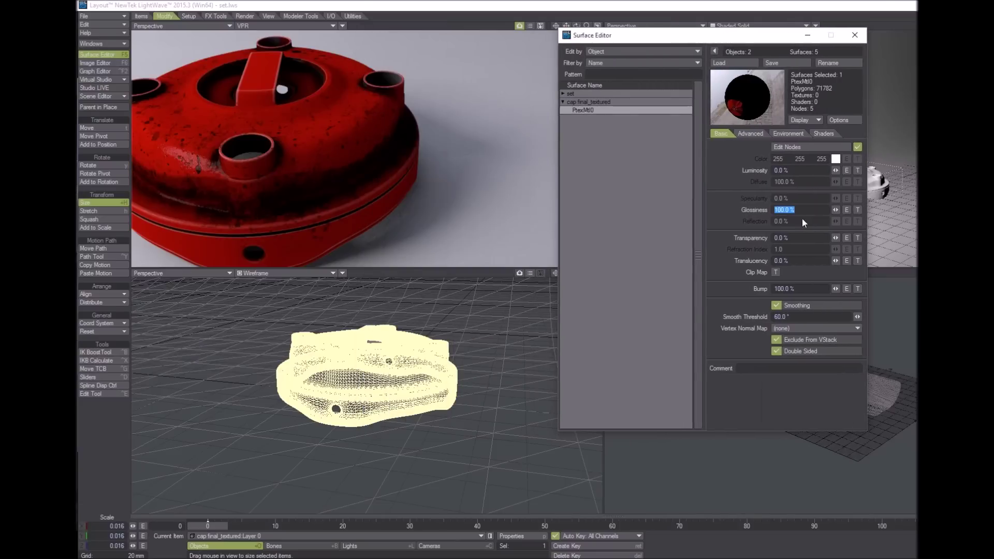
text(20)
key(Tab)
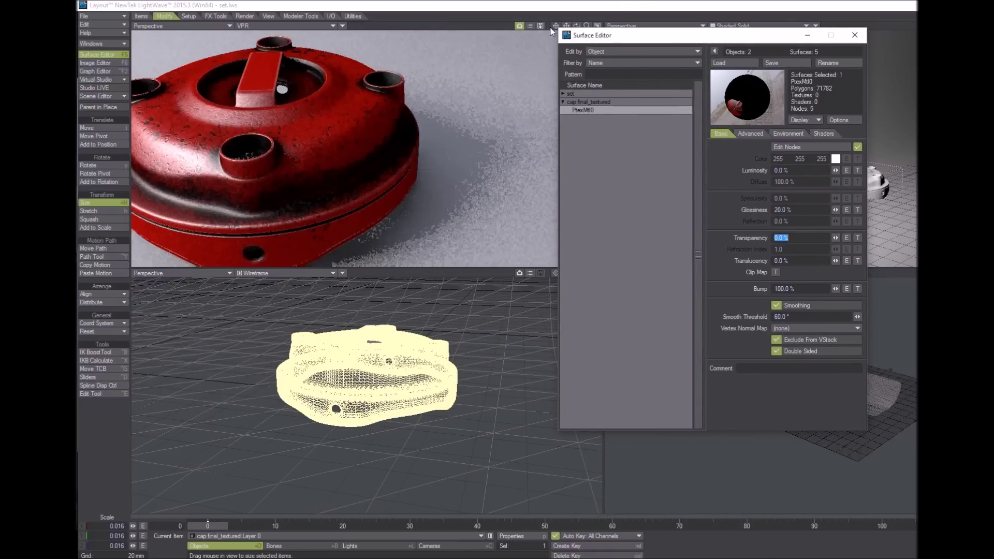
Uncover the VPR preview and examine the cap's highlights and worn paint at overall and close-up range.
drag(621, 36, 697, 37)
drag(565, 26, 586, 25)
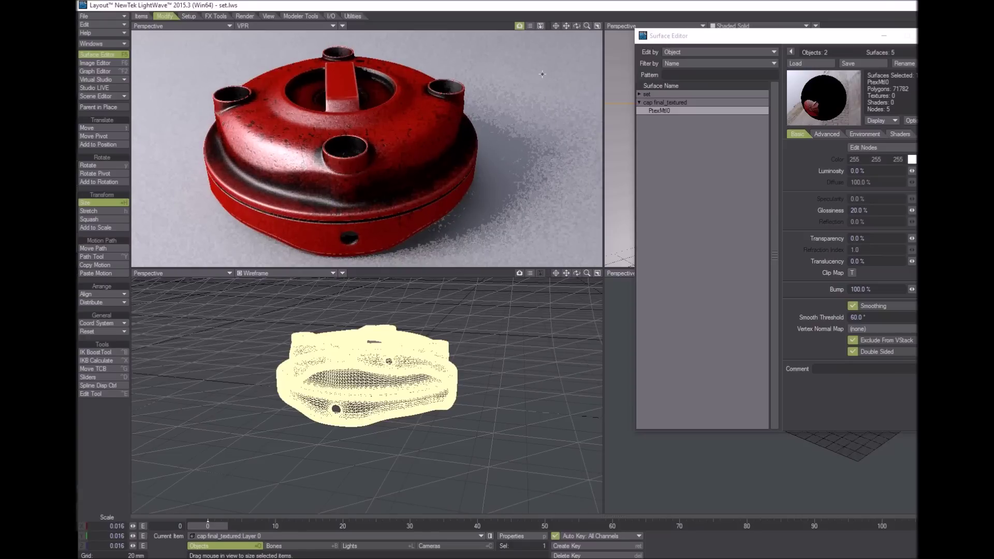
mouse_move(586, 26)
mouse_down()
mouse_move(621, 32)
mouse_move(586, 24)
mouse_up()
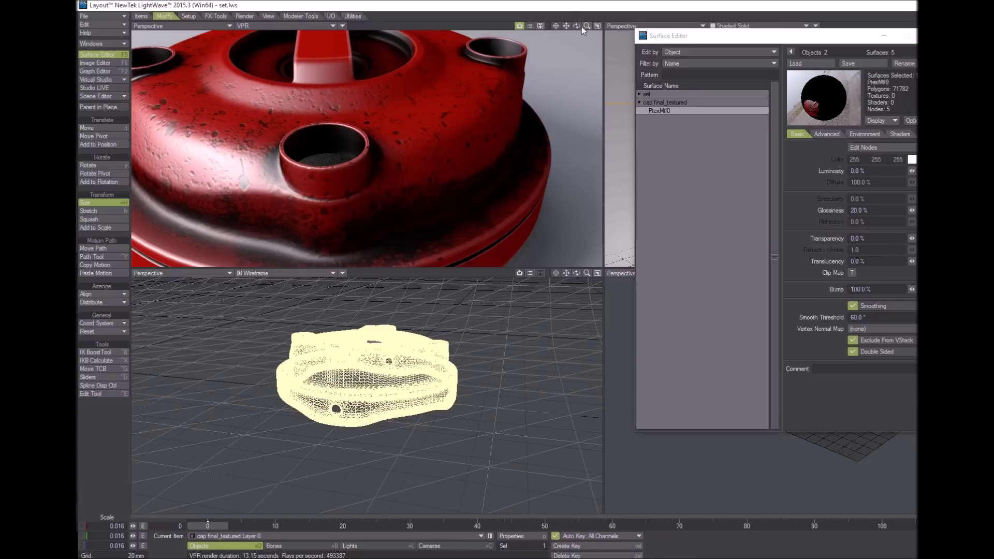
drag(586, 25, 554, 26)
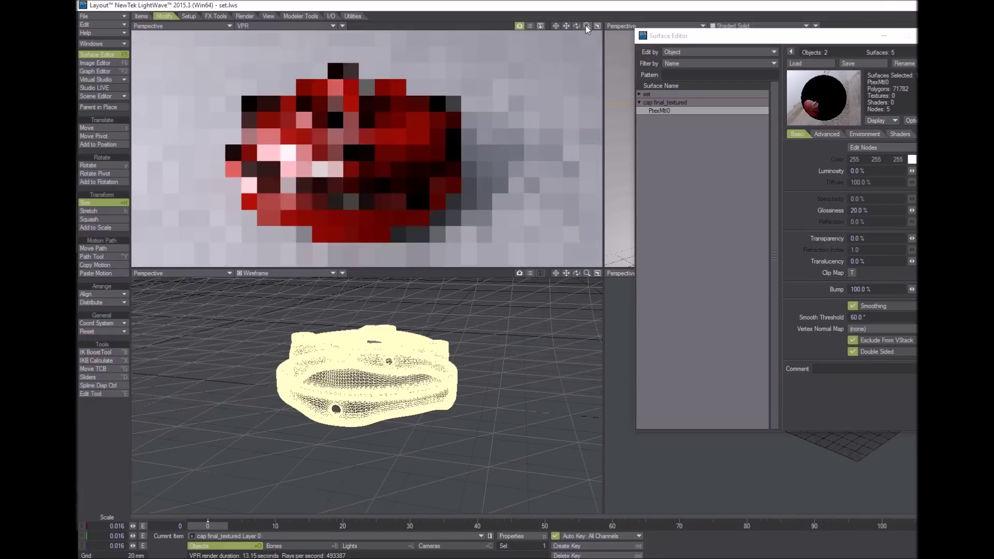